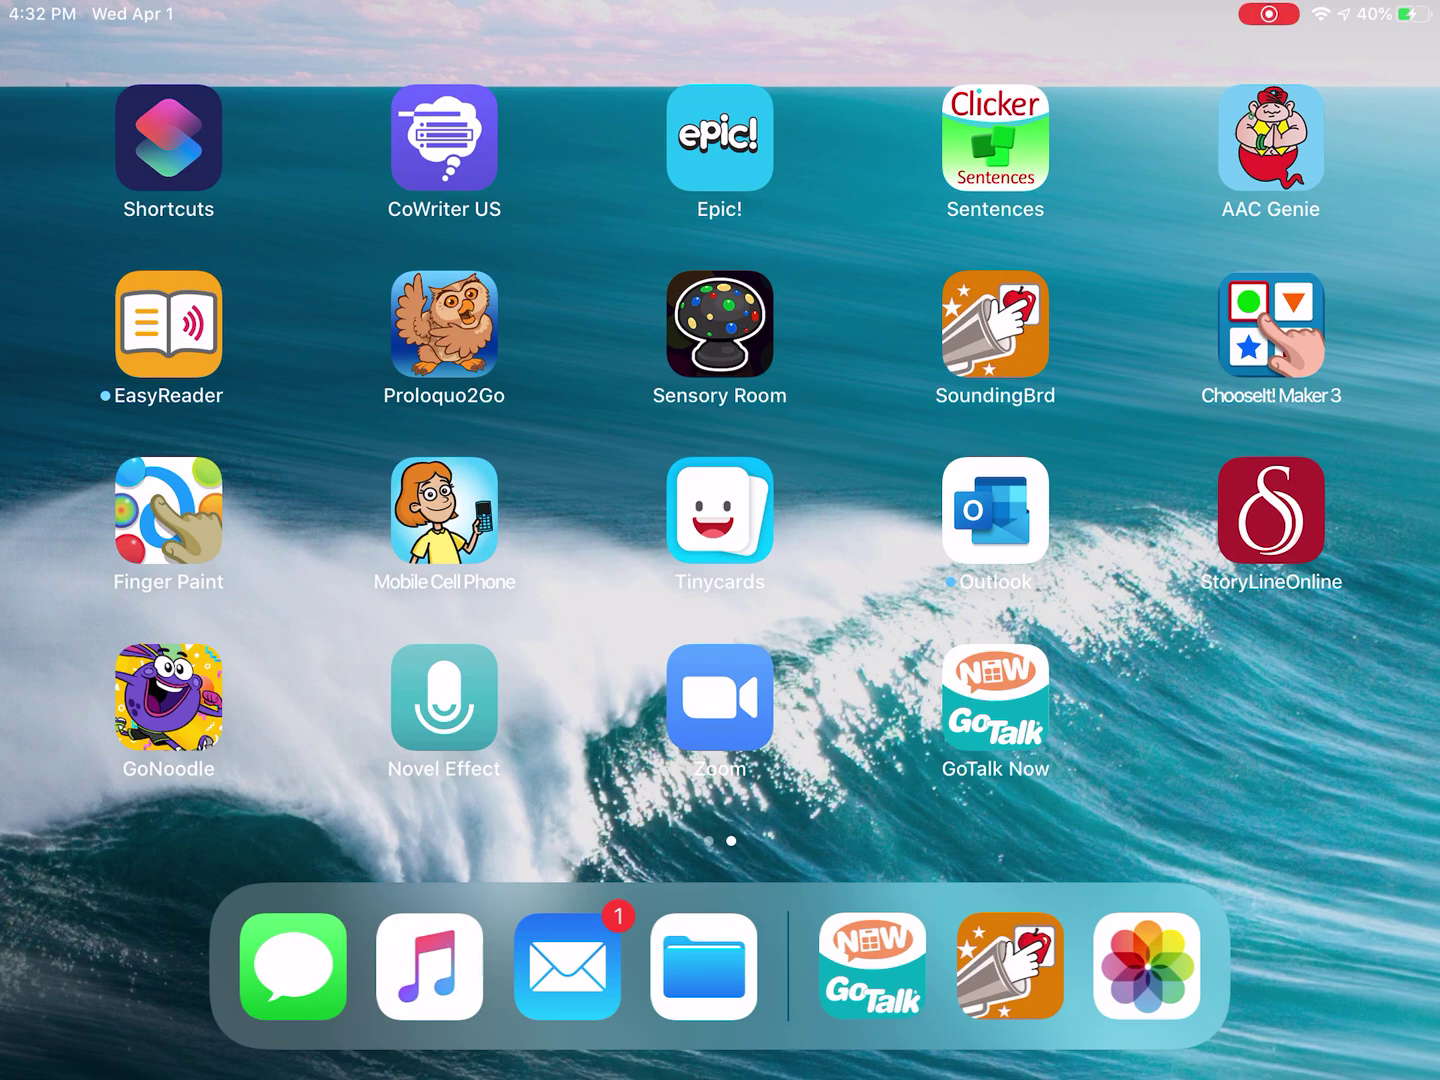
Launch the SoundingBoard app from the iPad Home Screen after dismissing its quick-options menu.
left_click(995, 323)
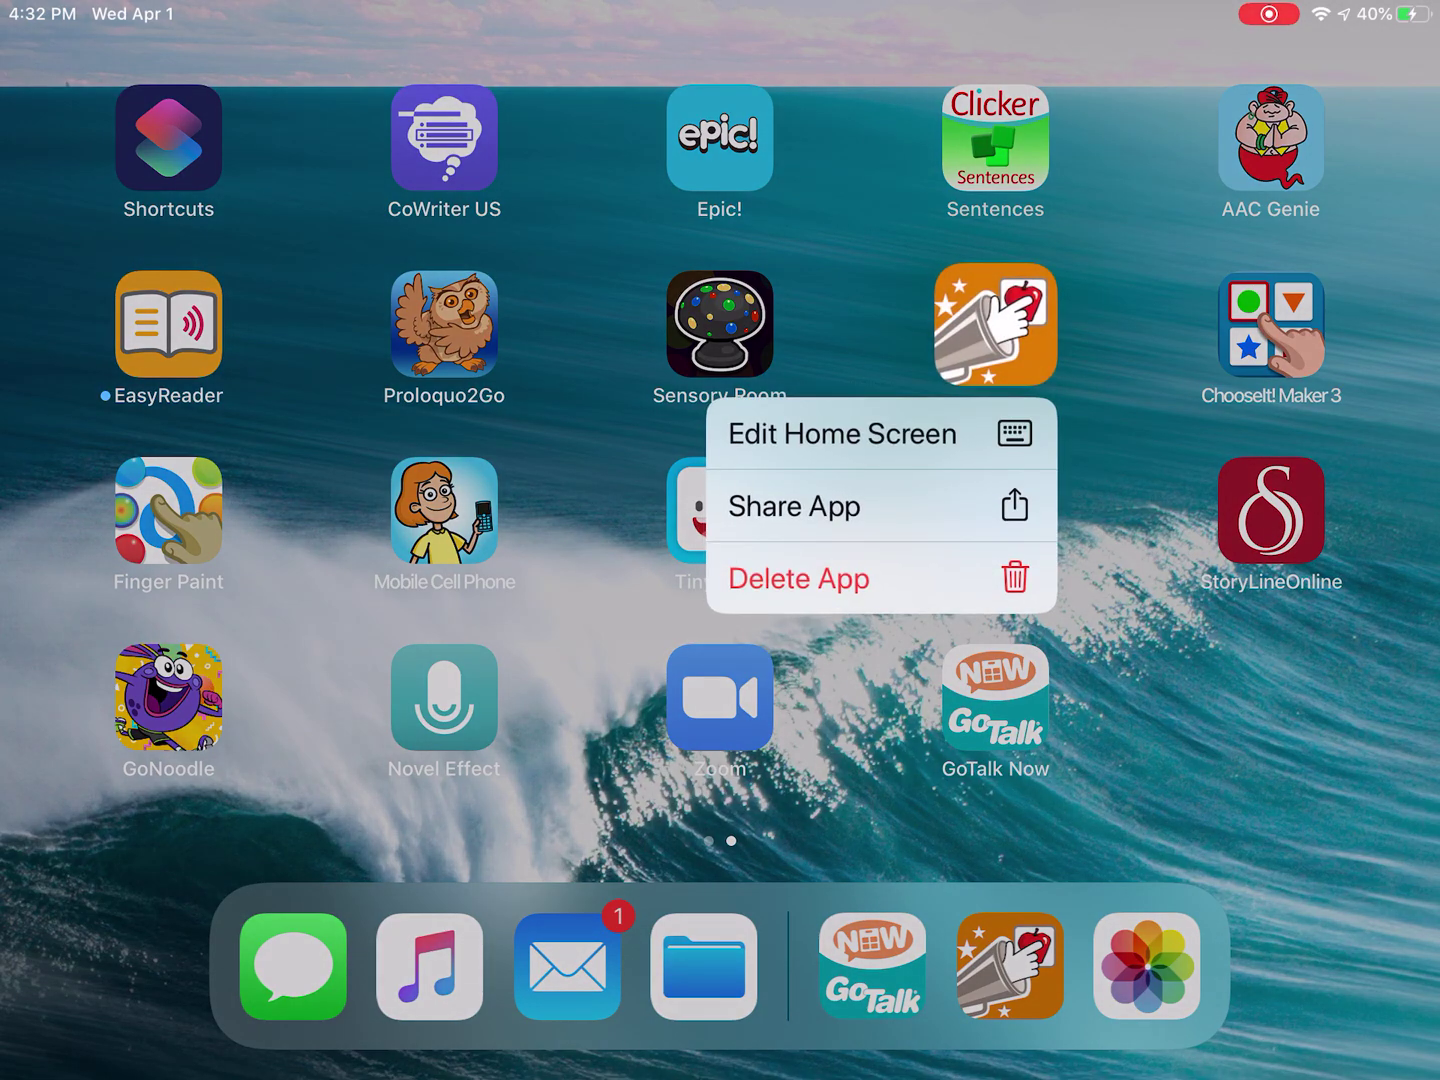
left_click(995, 323)
left_click(995, 323)
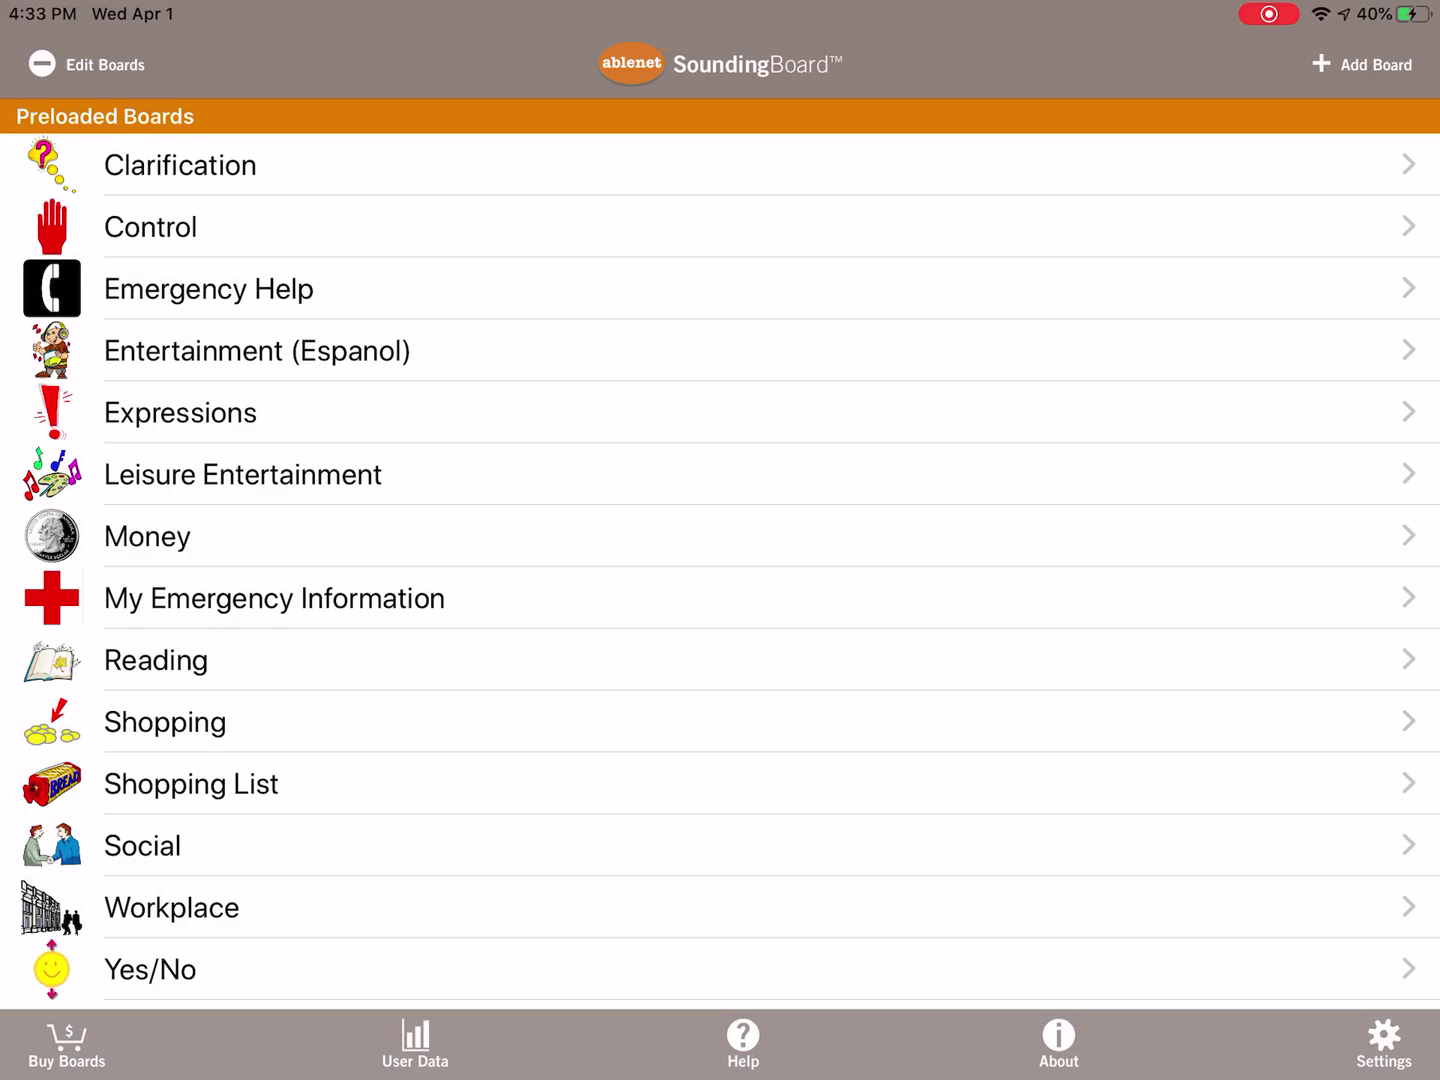
Add a new board and name it 'Food'.
left_click(1362, 64)
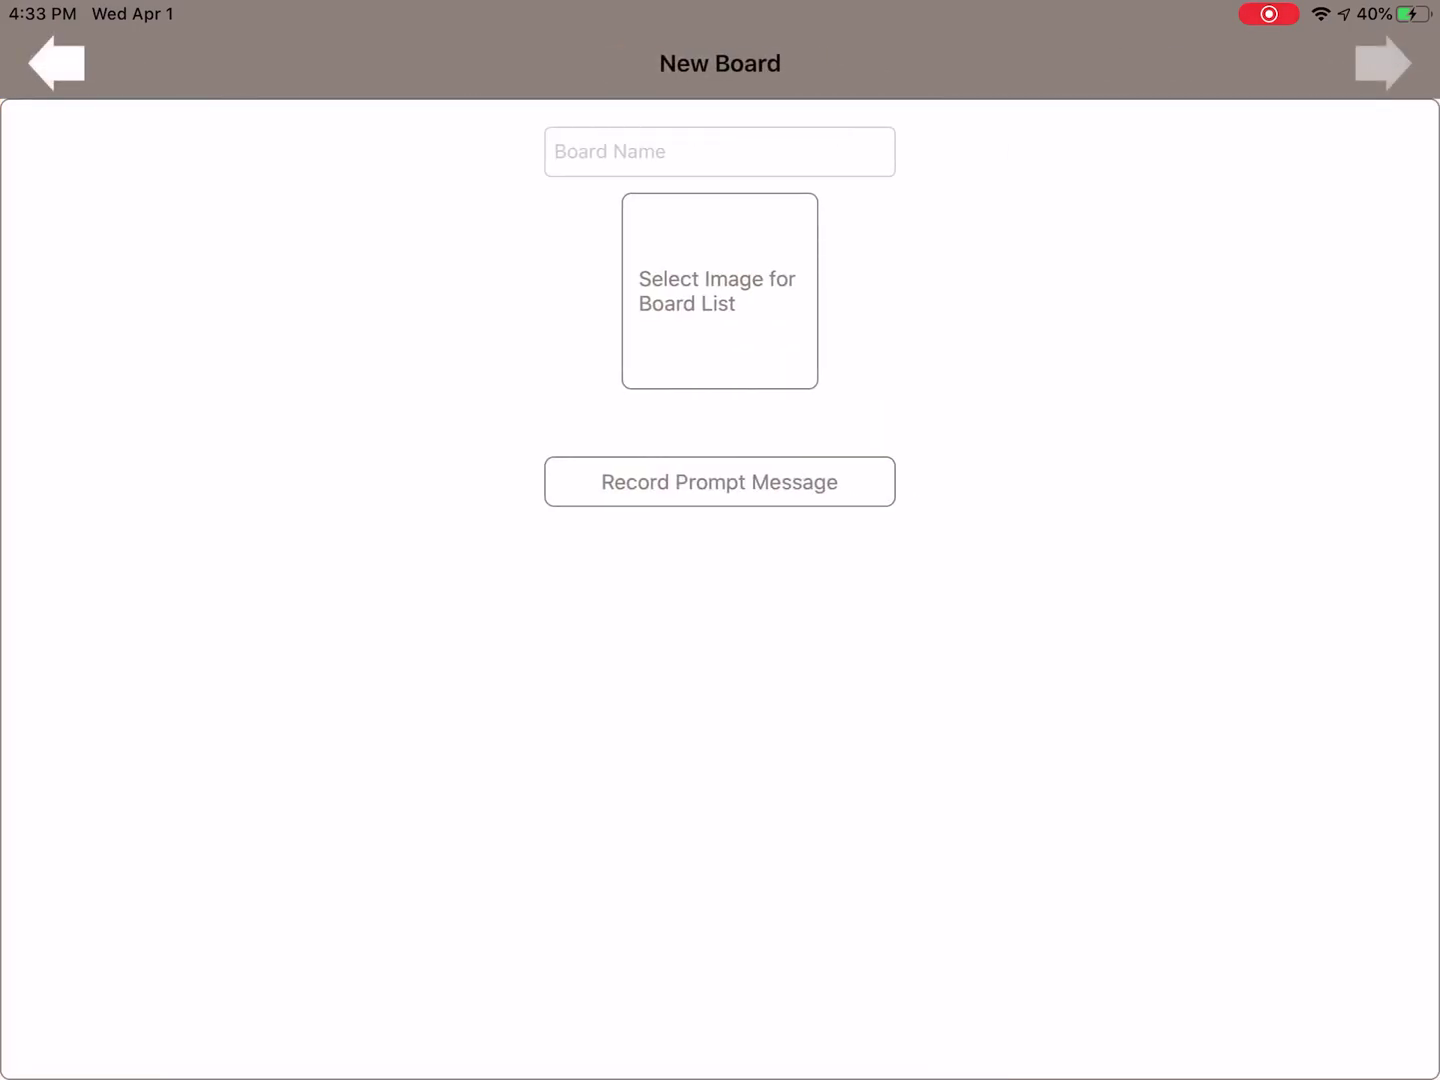
left_click(719, 151)
type("F")
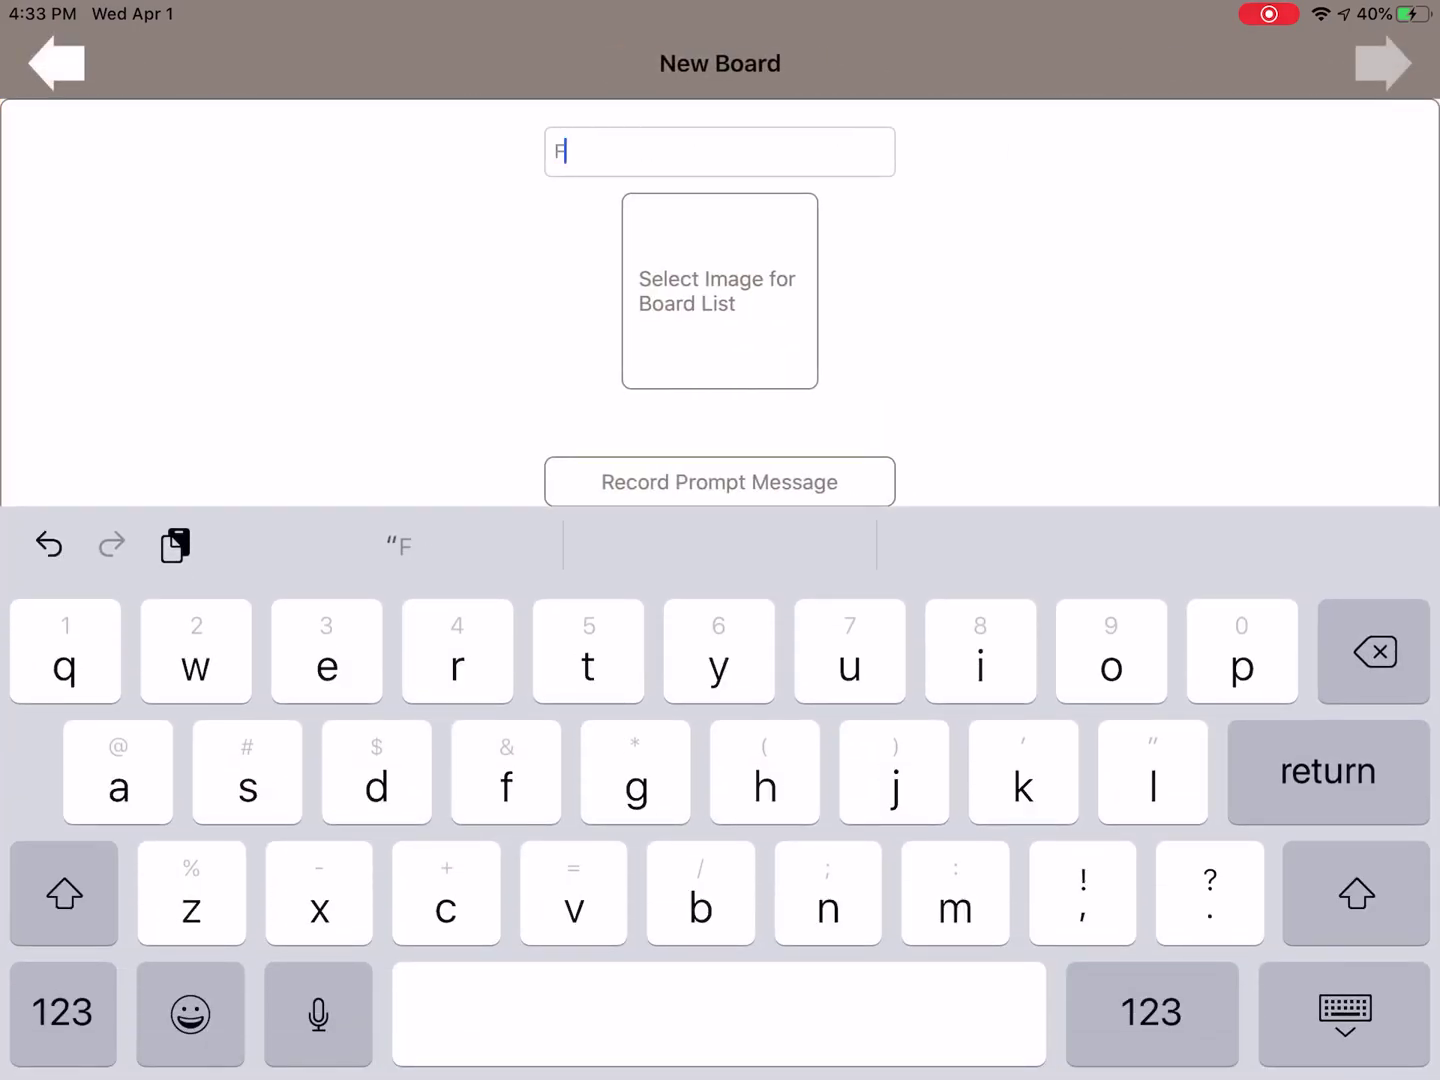
type("ood")
Give the Food board the bread-and-cereal symbol from the Food symbols library, then begin a new message.
left_click(719, 290)
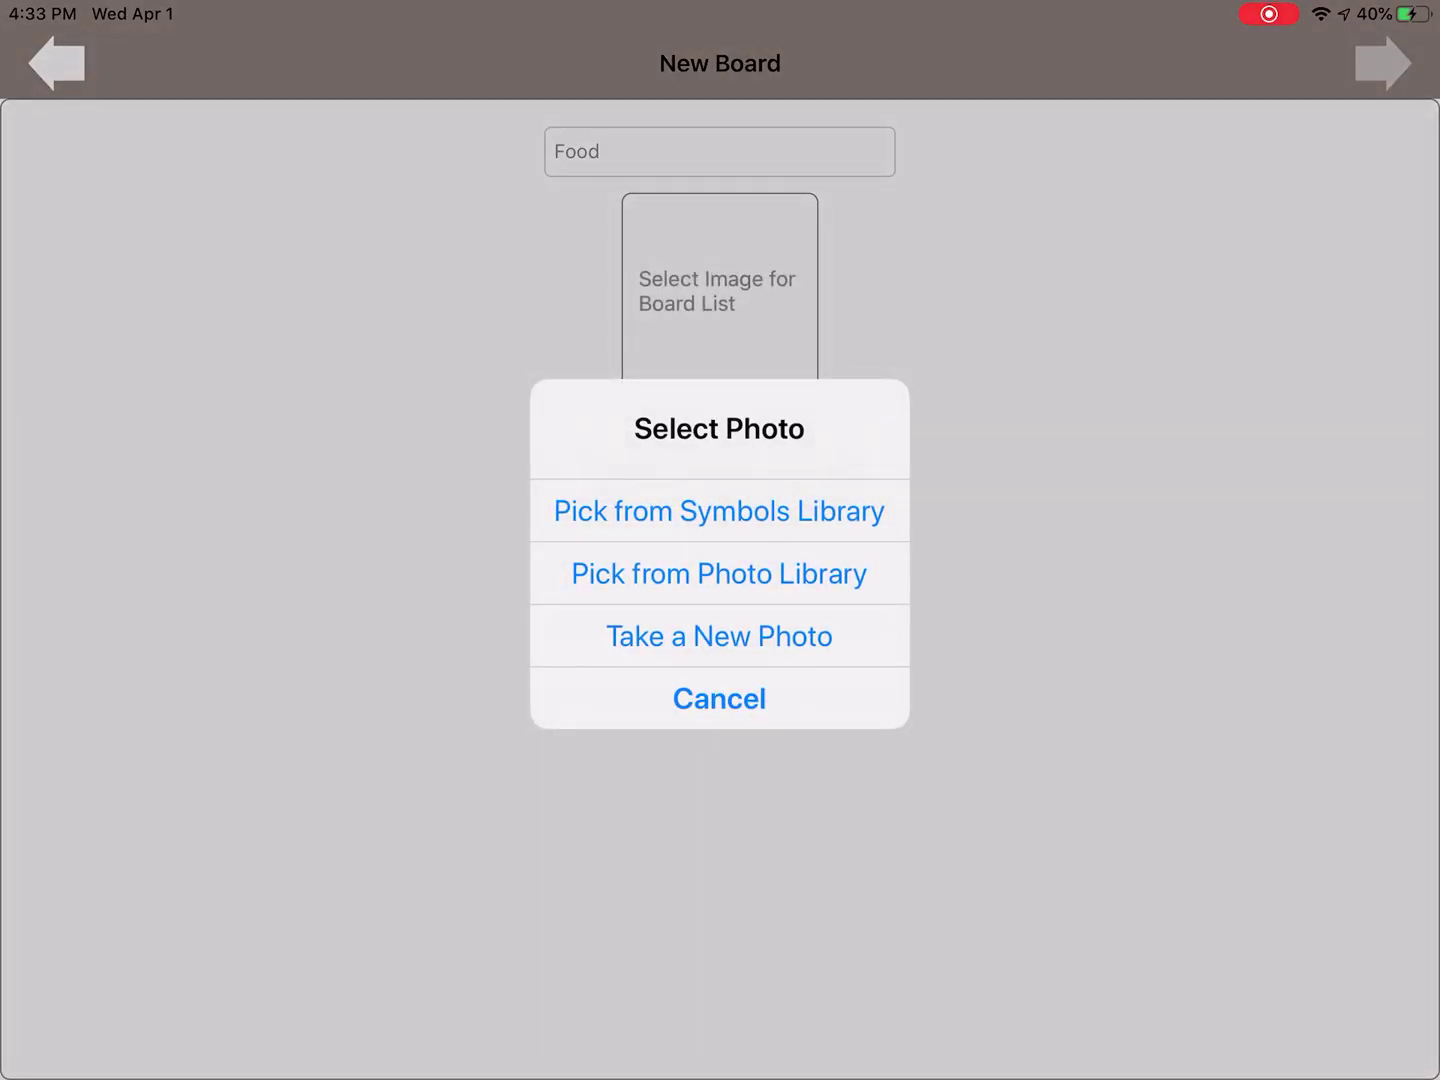
left_click(719, 511)
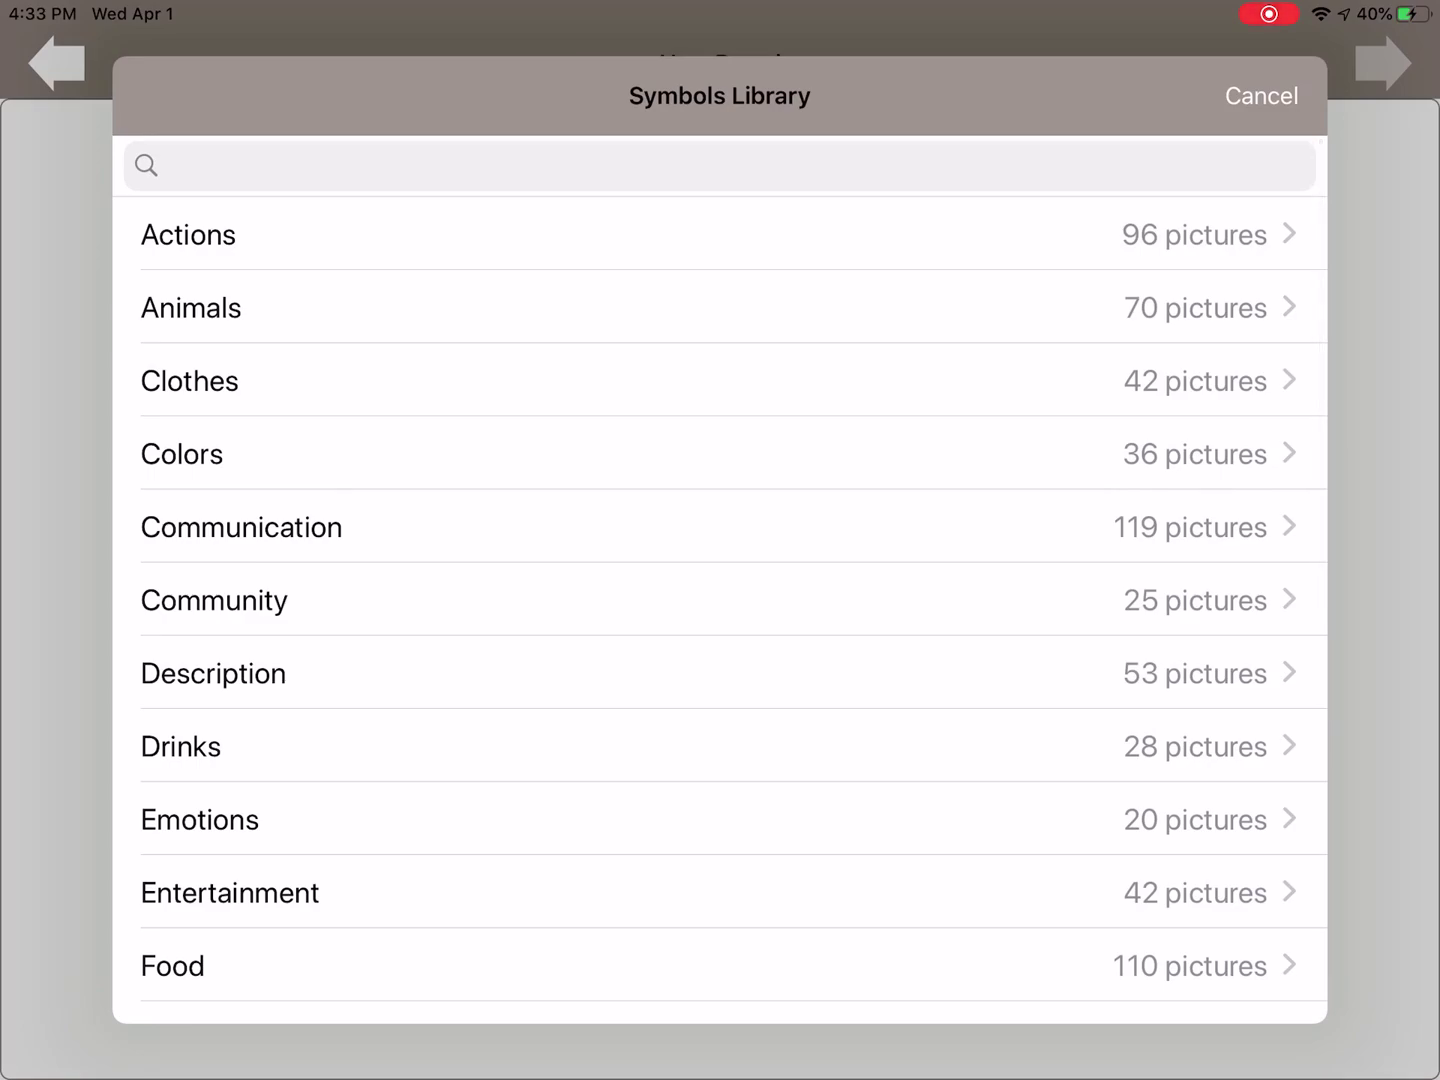
left_click(400, 965)
scroll(720, 580, "down", 3)
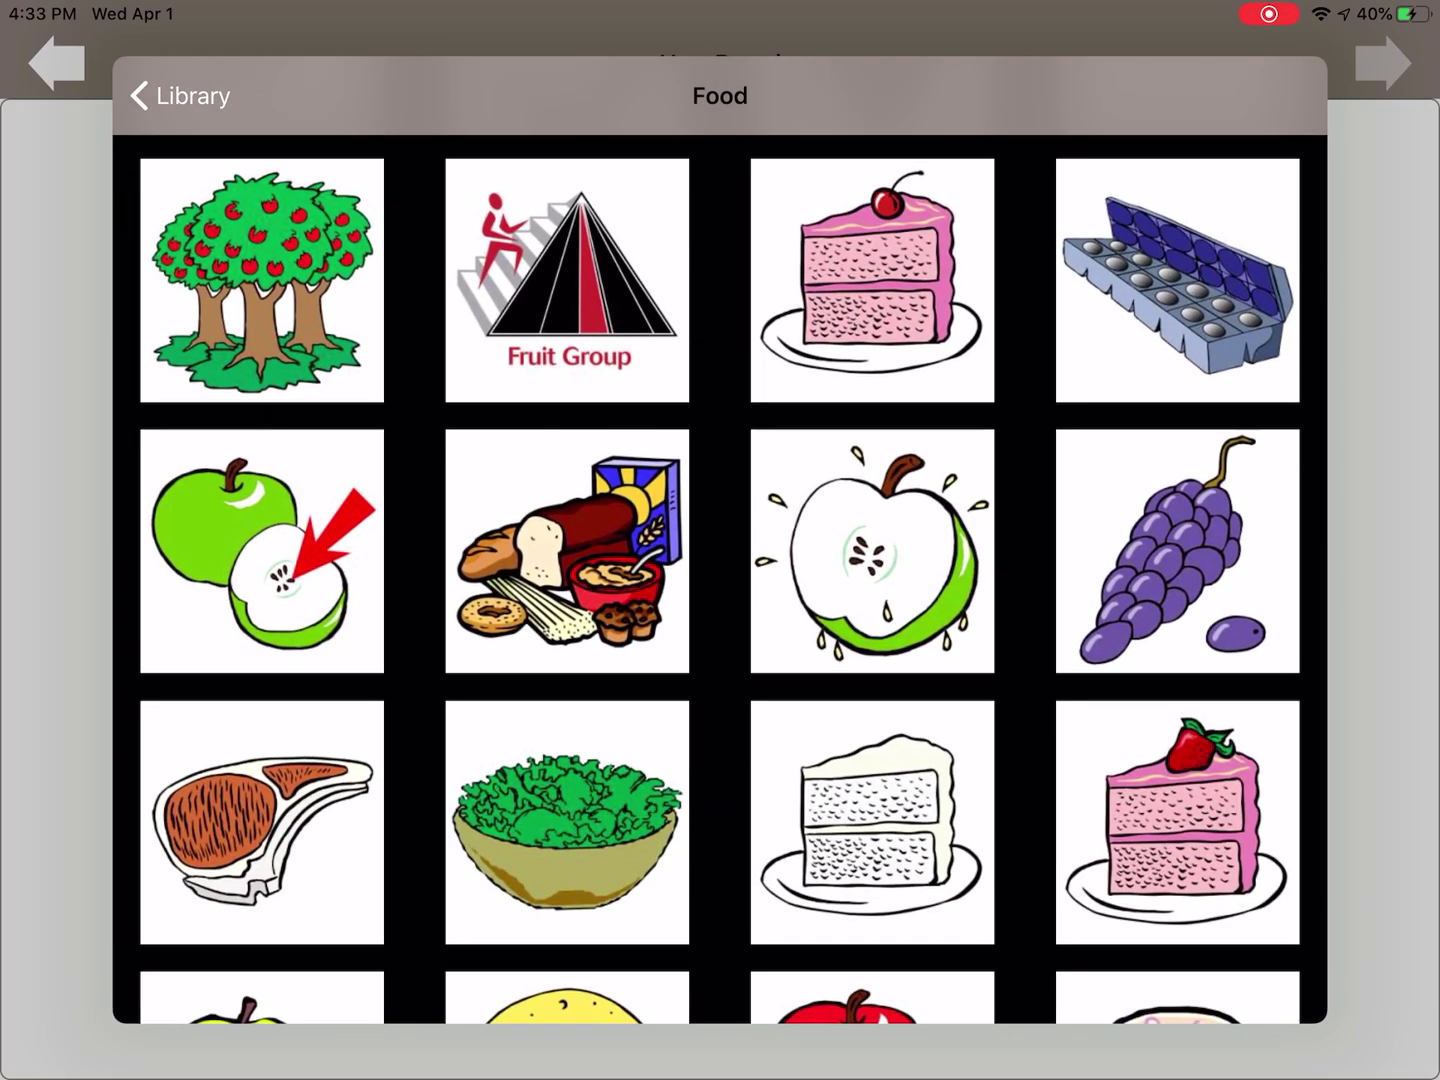
left_click(567, 551)
left_click(1273, 93)
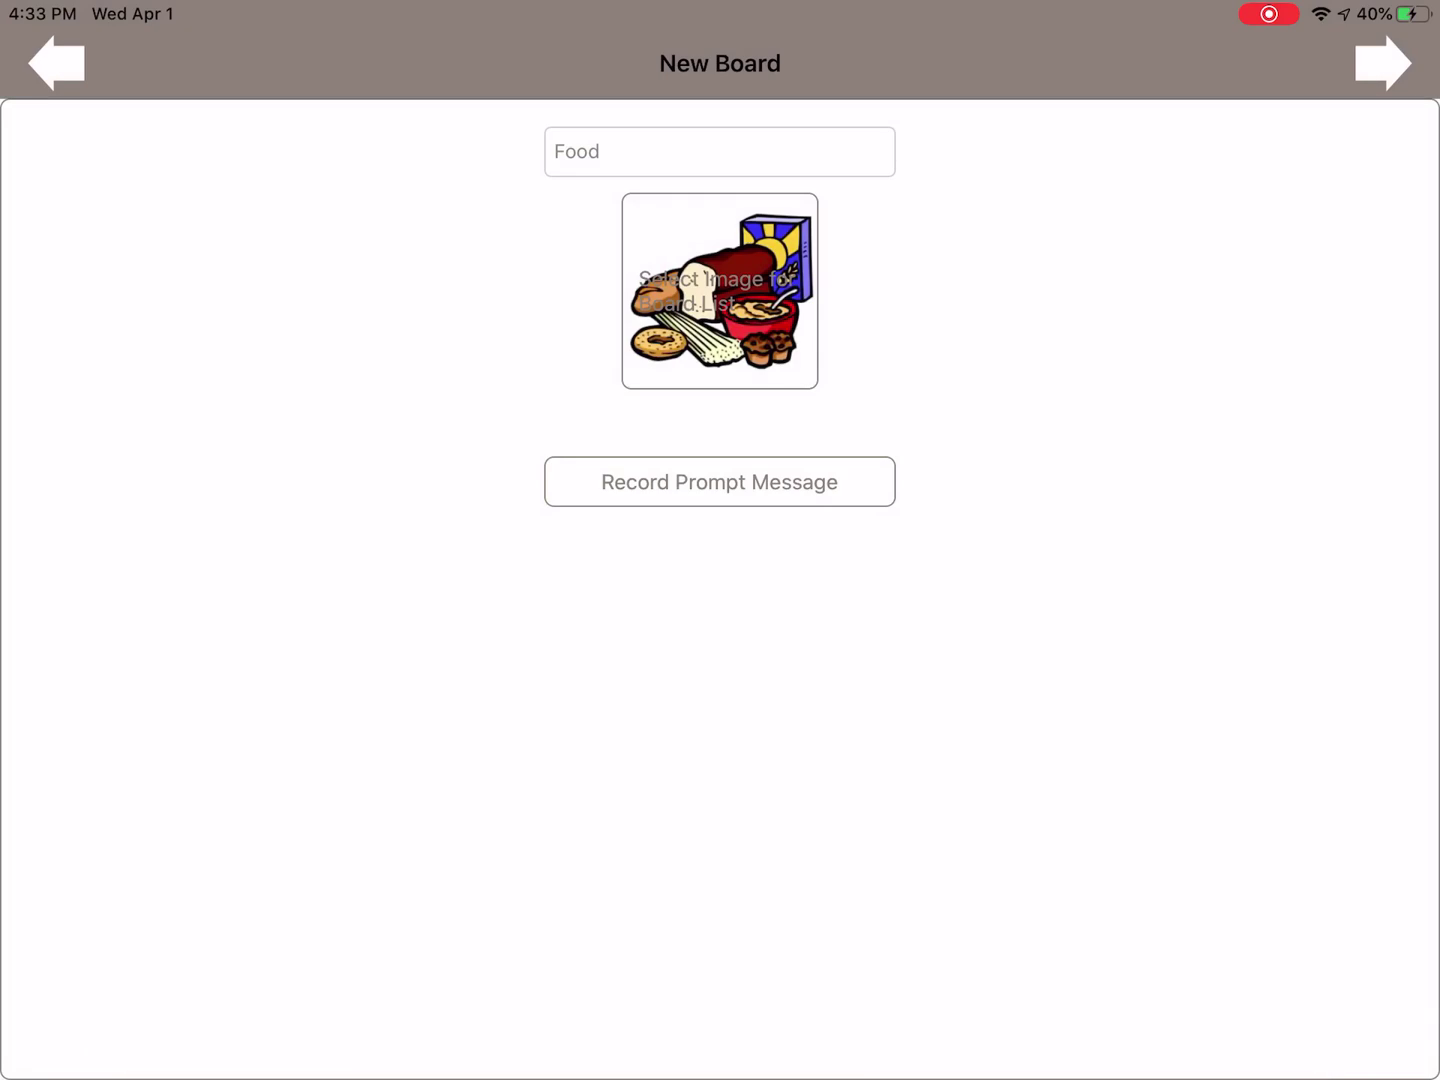
left_click(1383, 63)
left_click(334, 434)
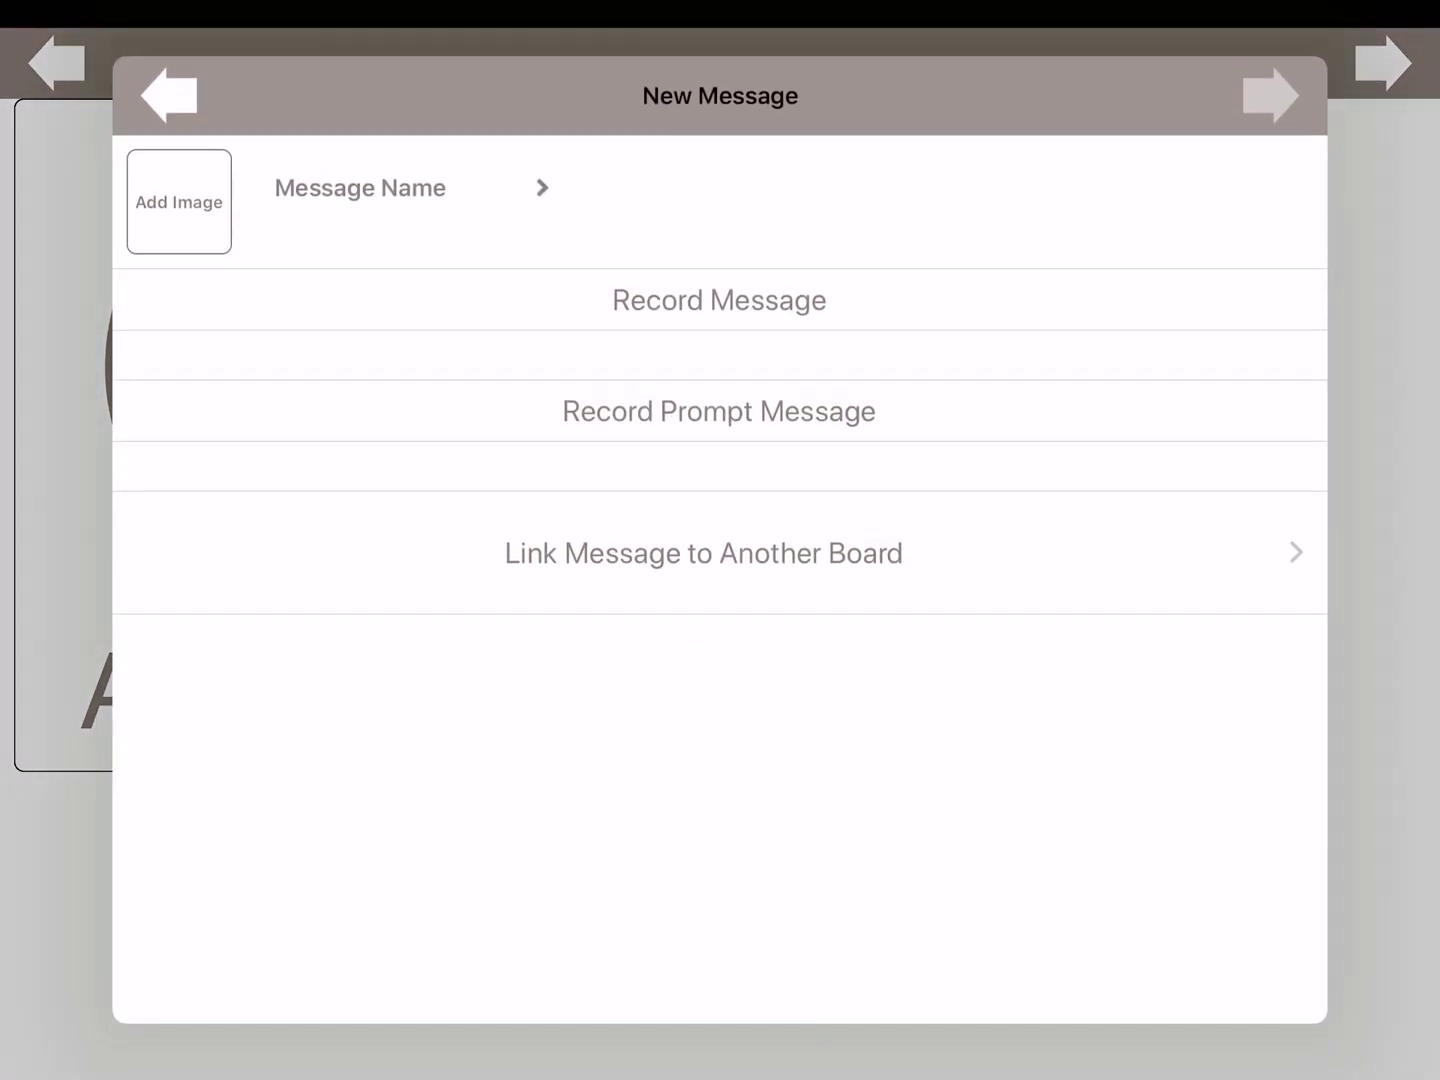
Take a new camera photo of a banana for the message, allowing camera access.
left_click(179, 201)
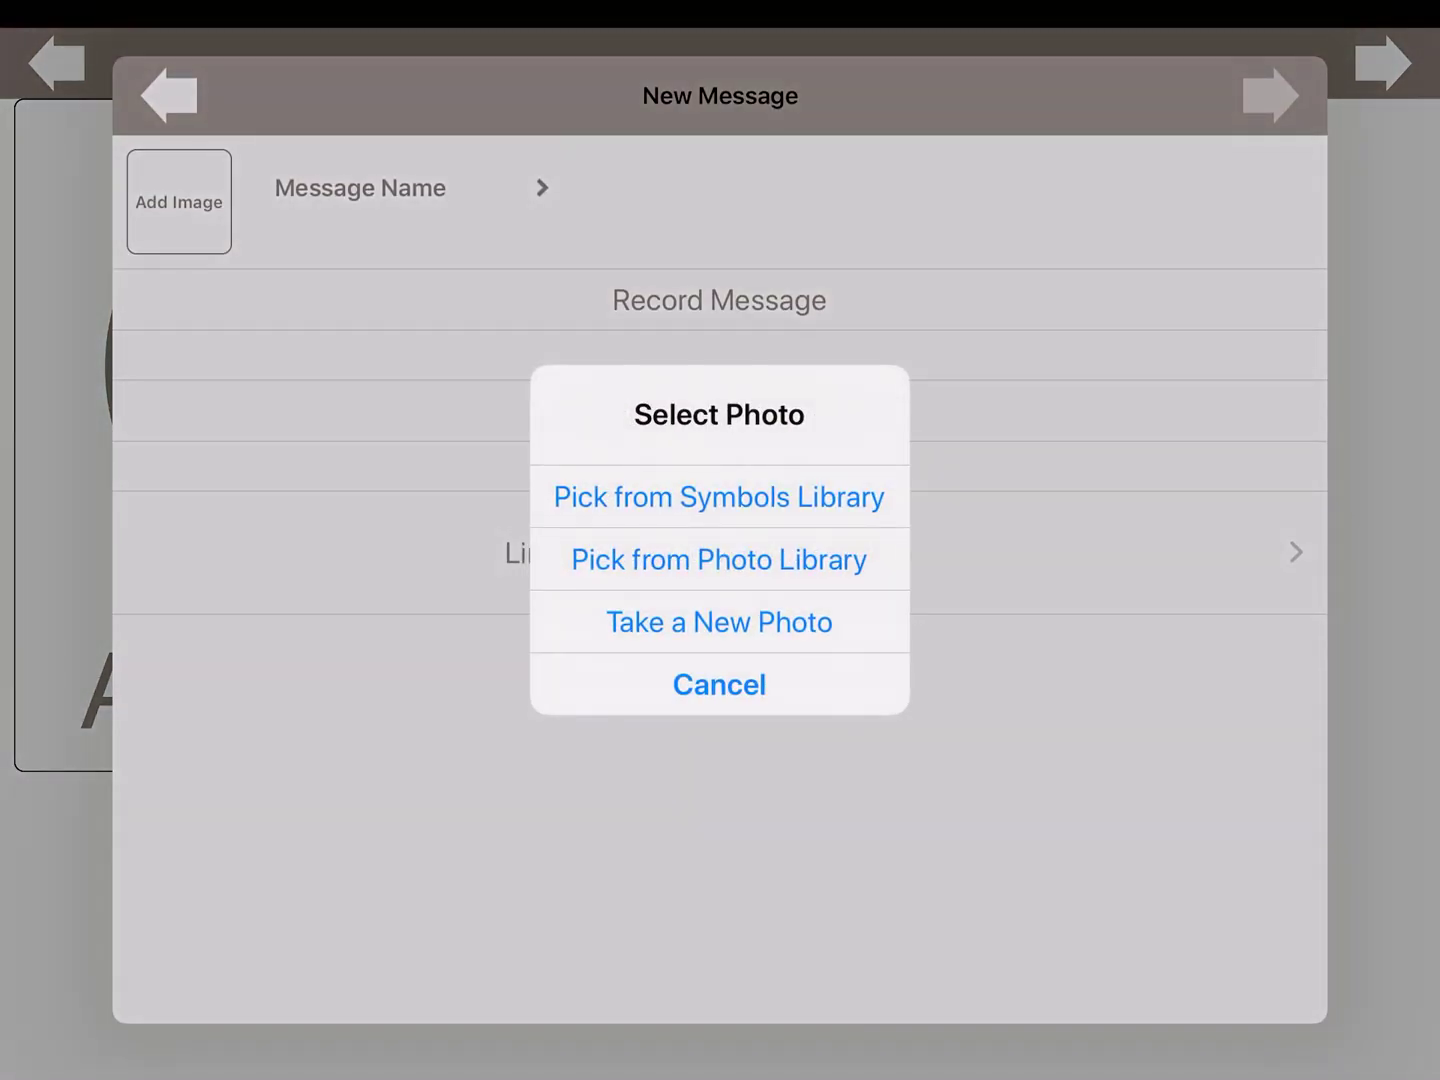
left_click(719, 622)
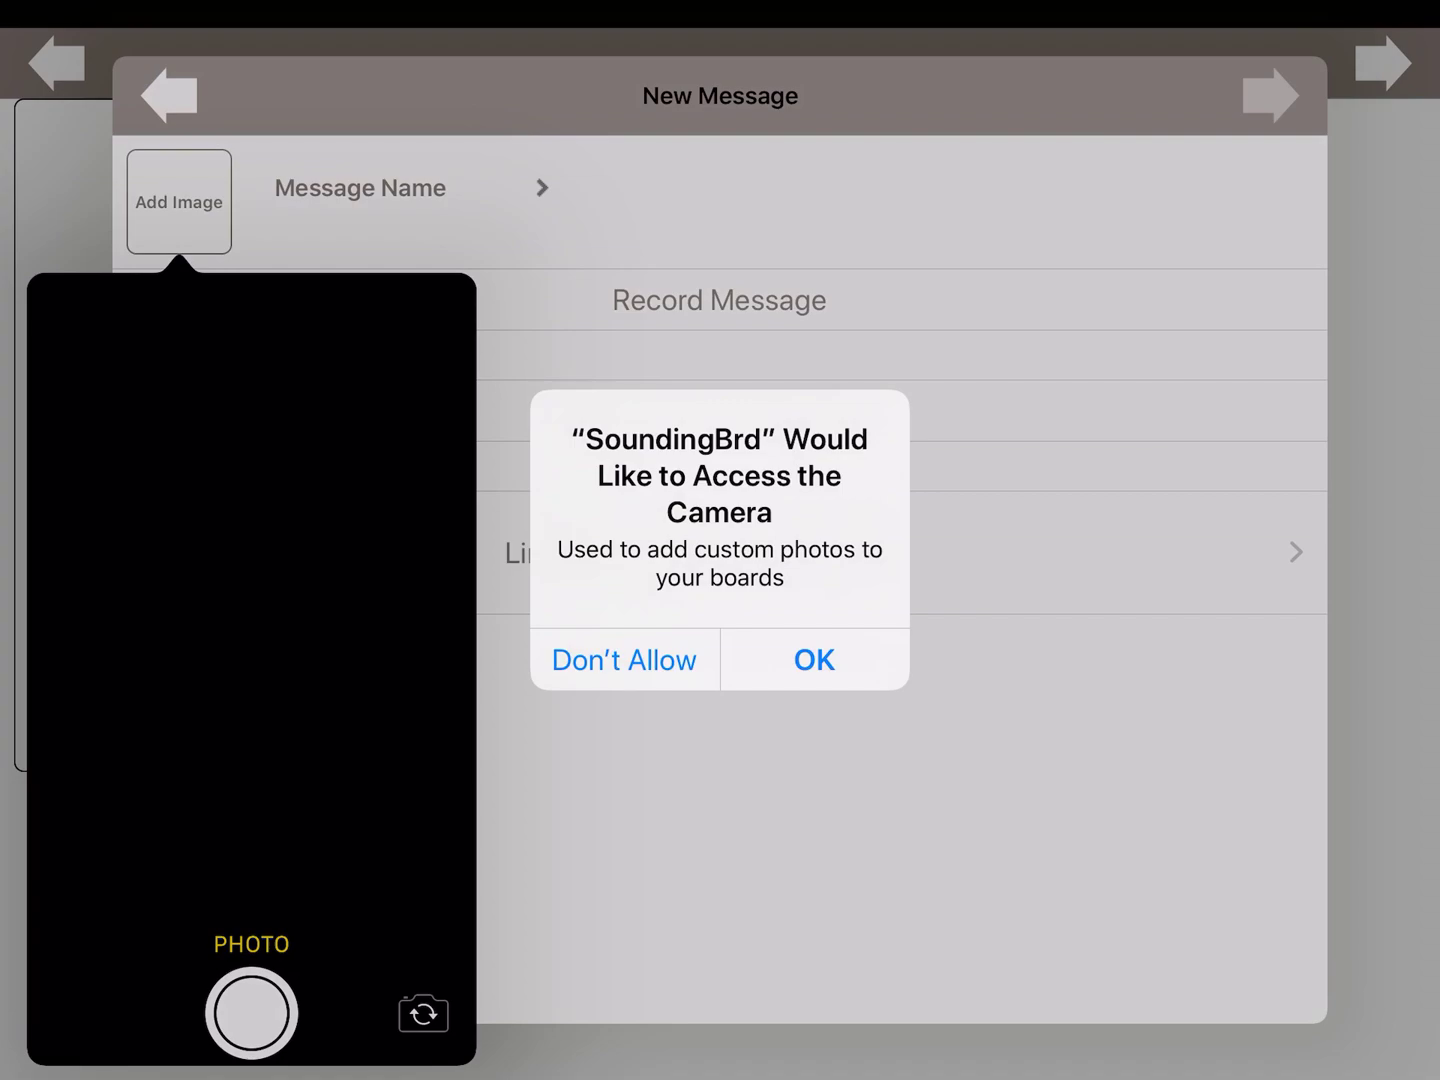
left_click(814, 659)
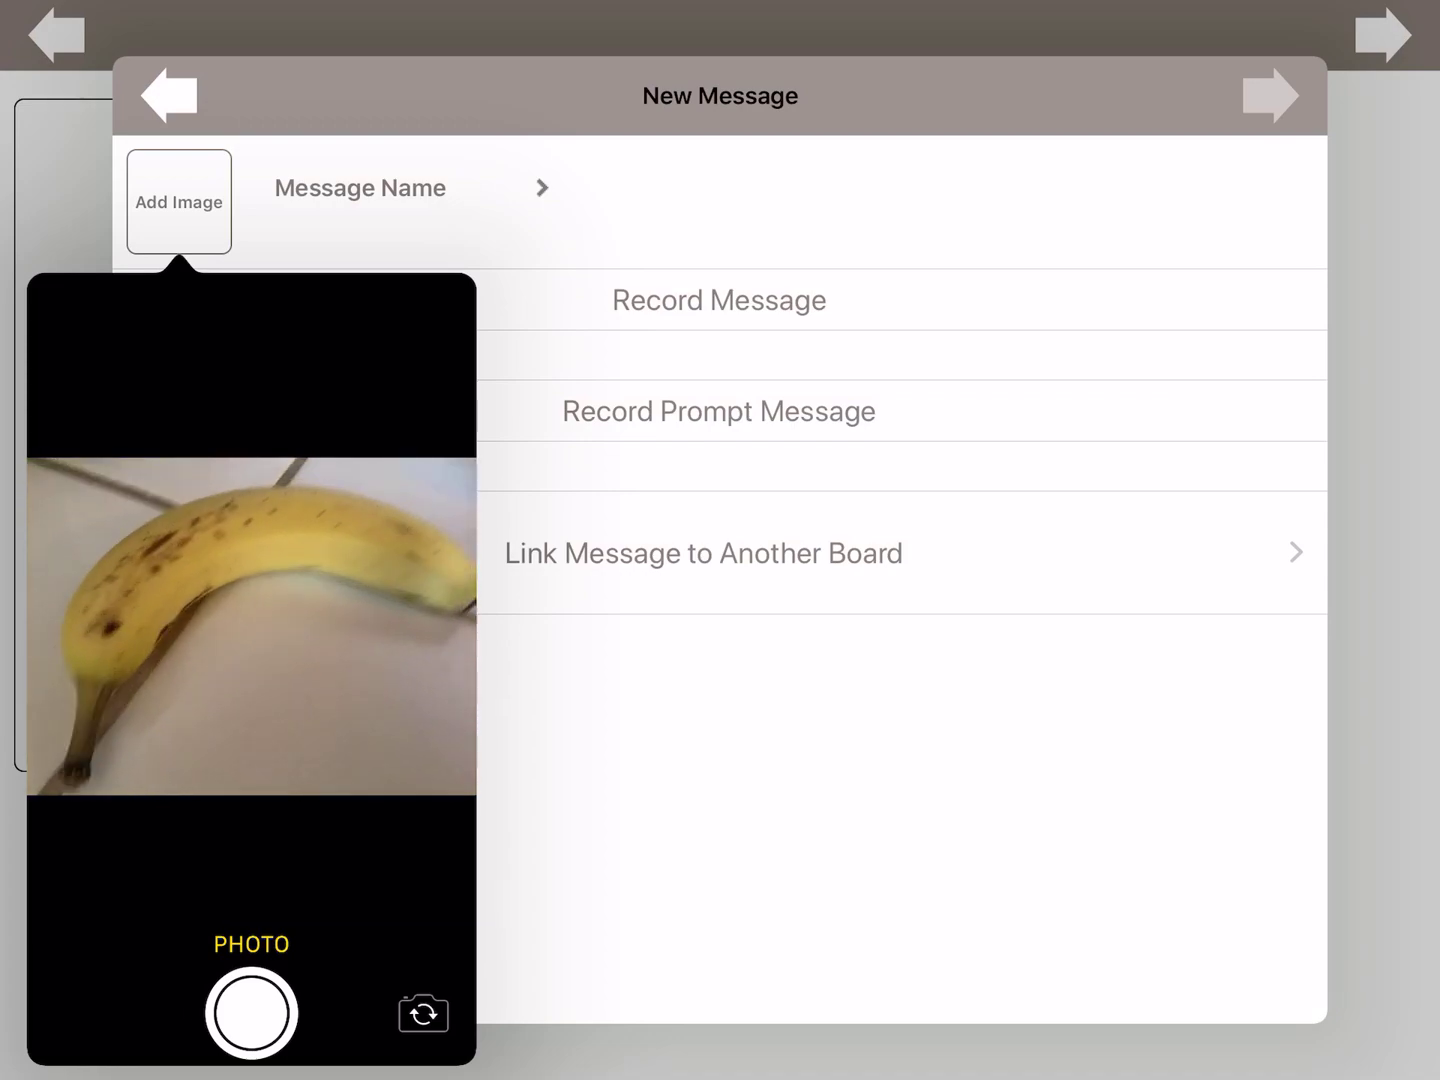
left_click(251, 1013)
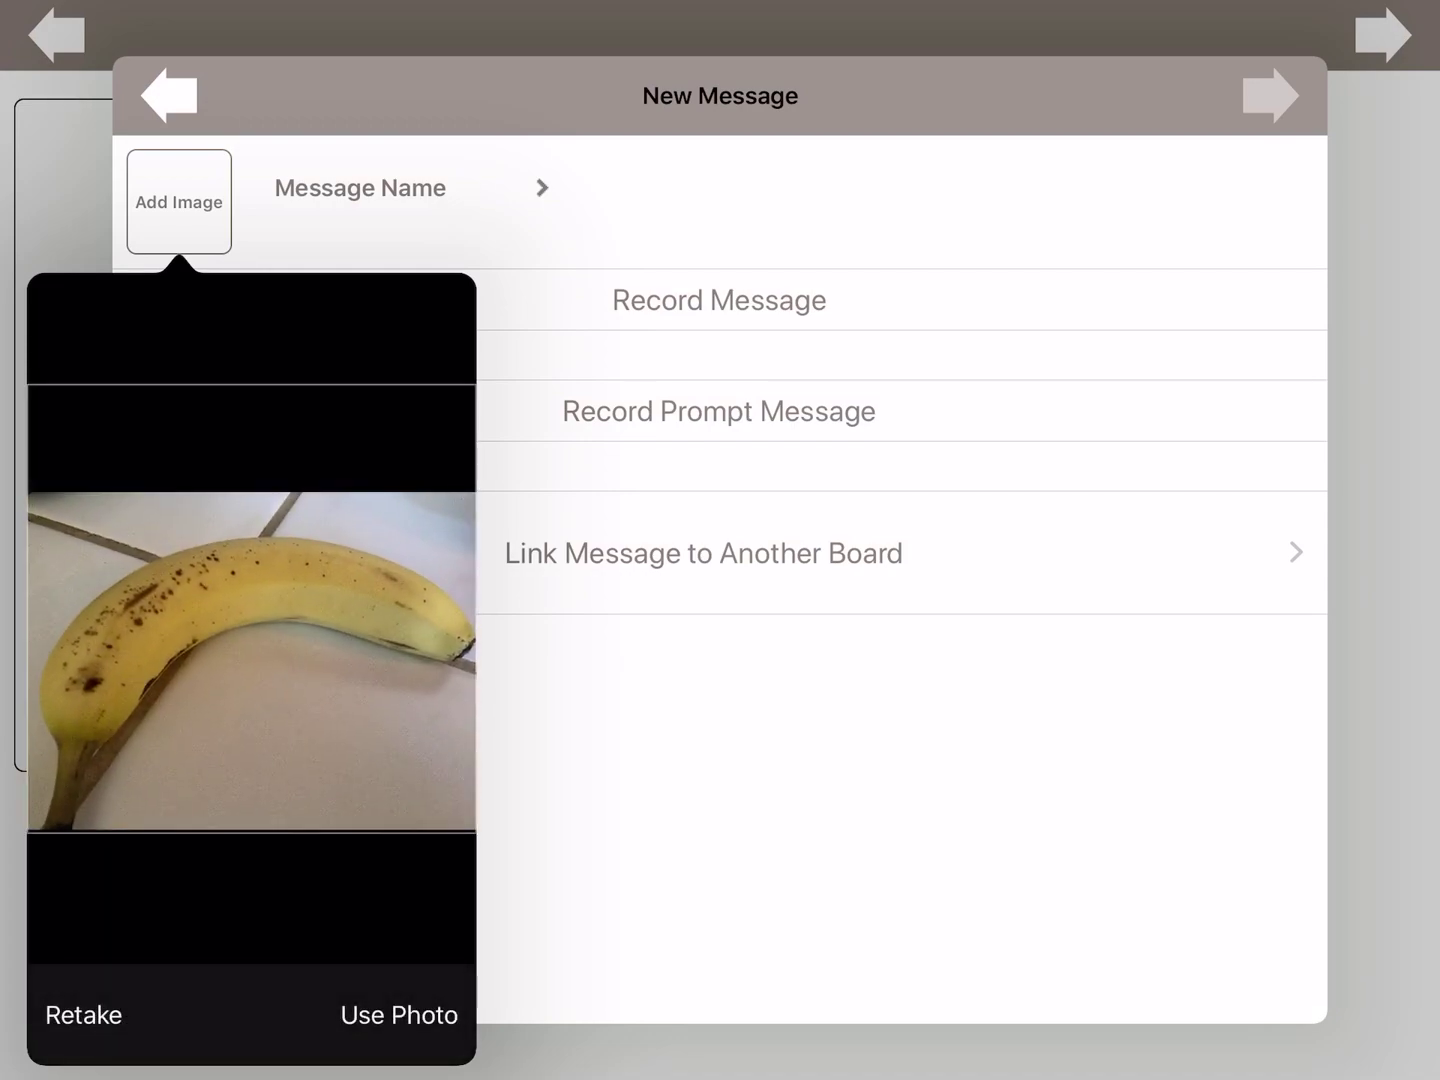
left_click(399, 1015)
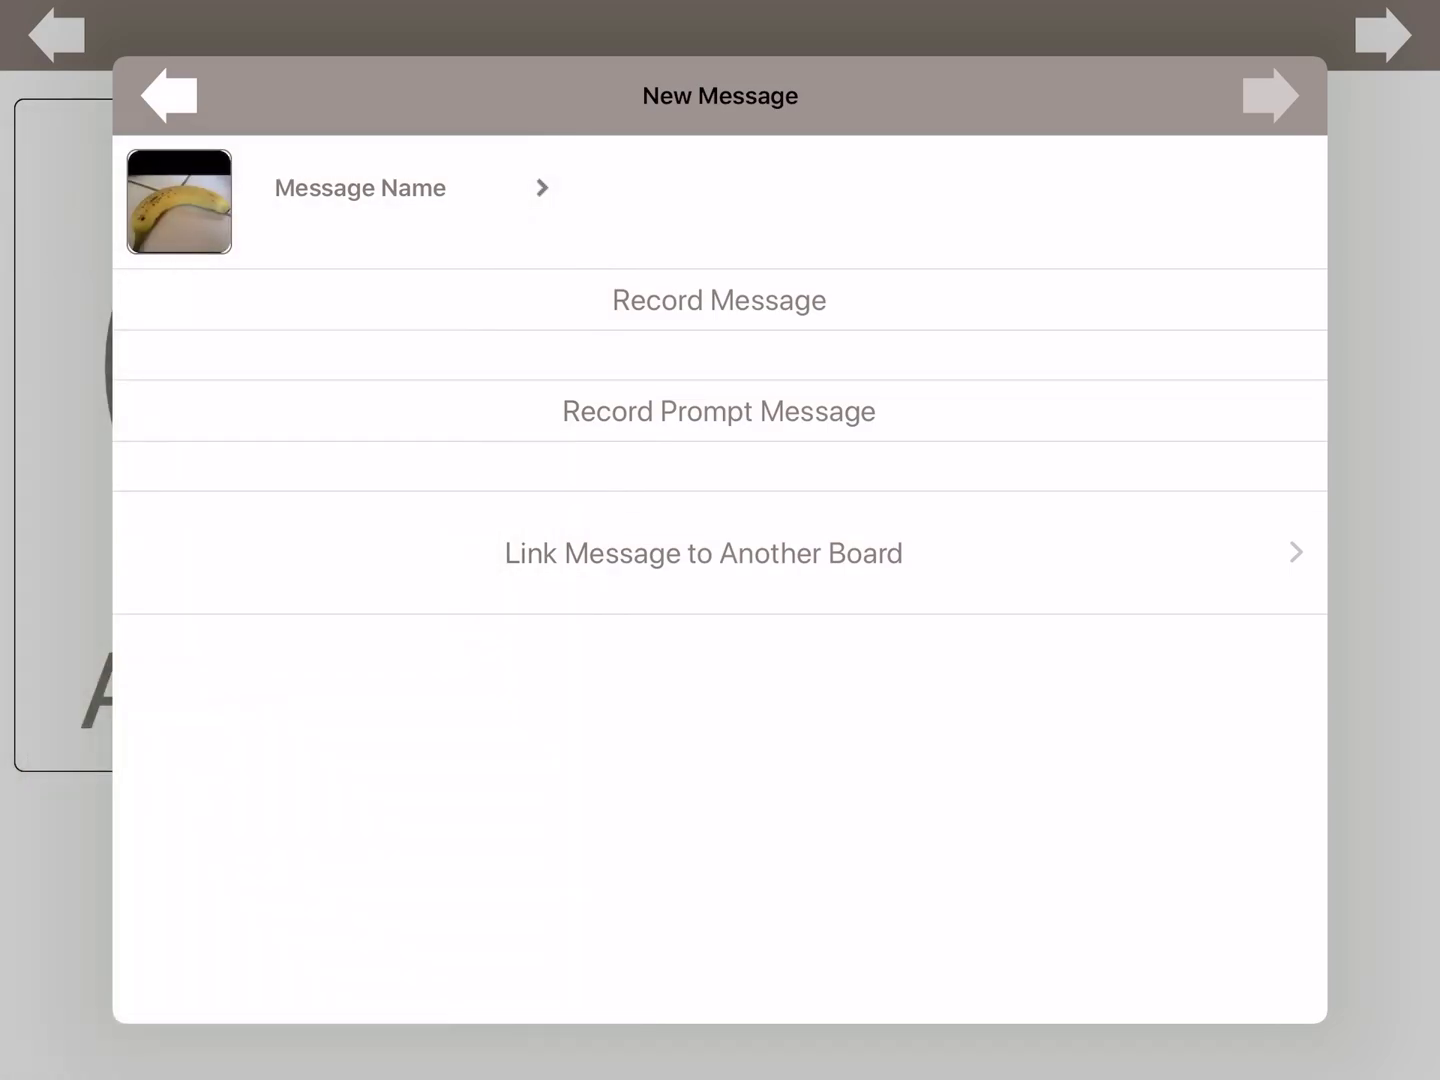
Name the message 'Banana', record its voice clip, and save it to the board.
left_click(360, 188)
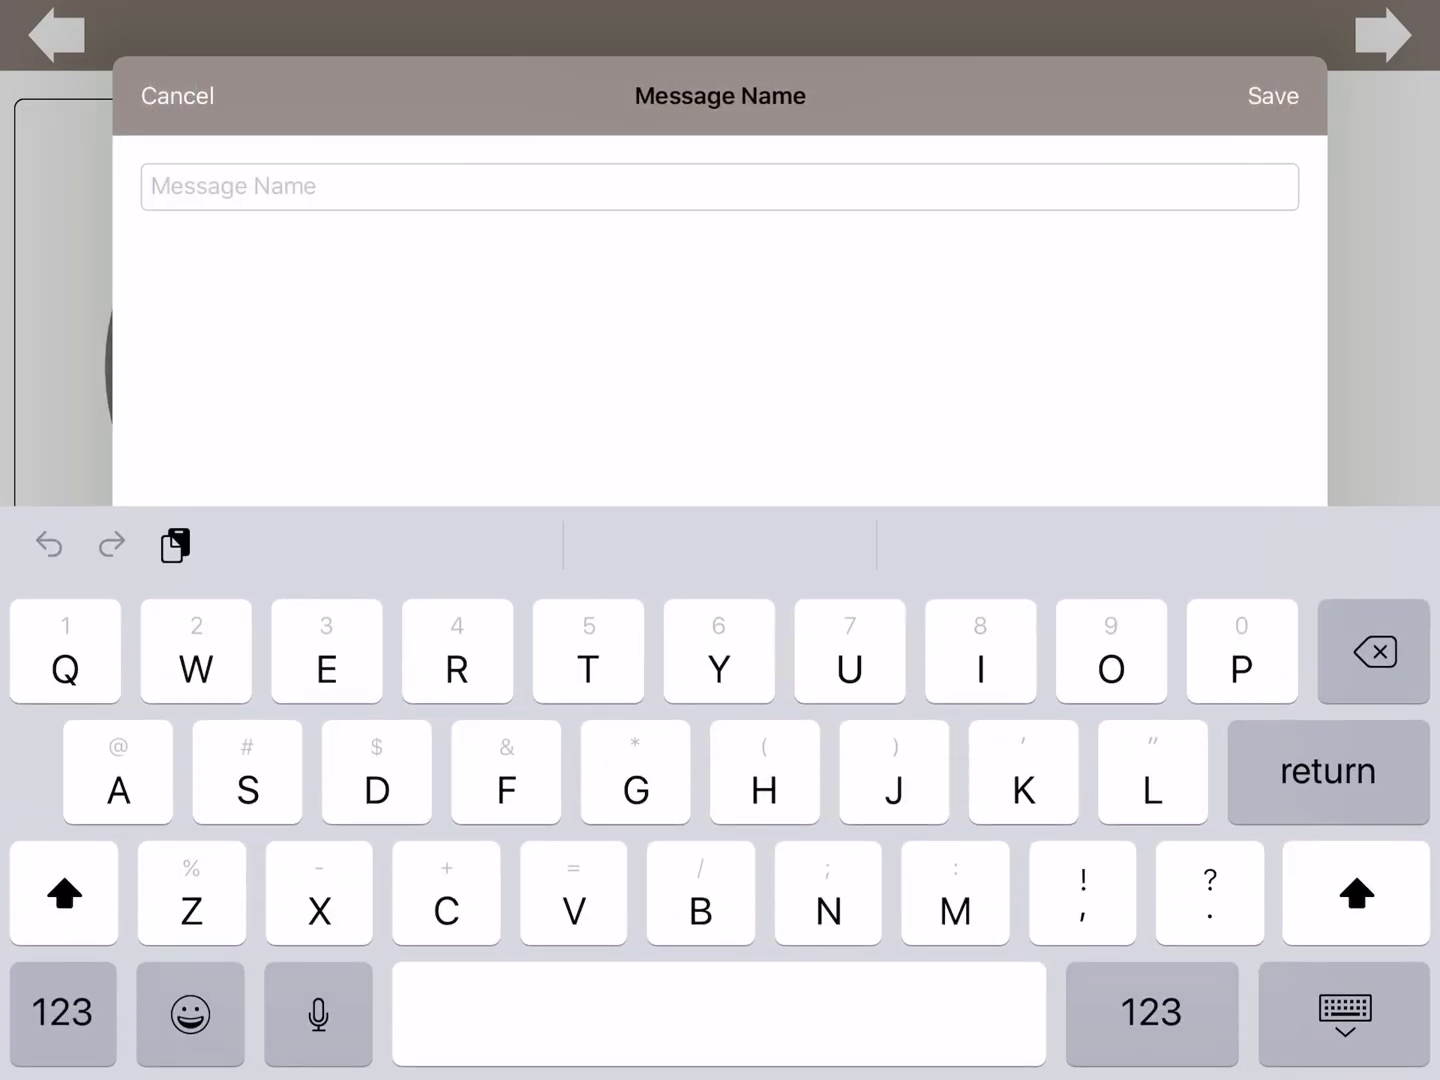
type("Banana")
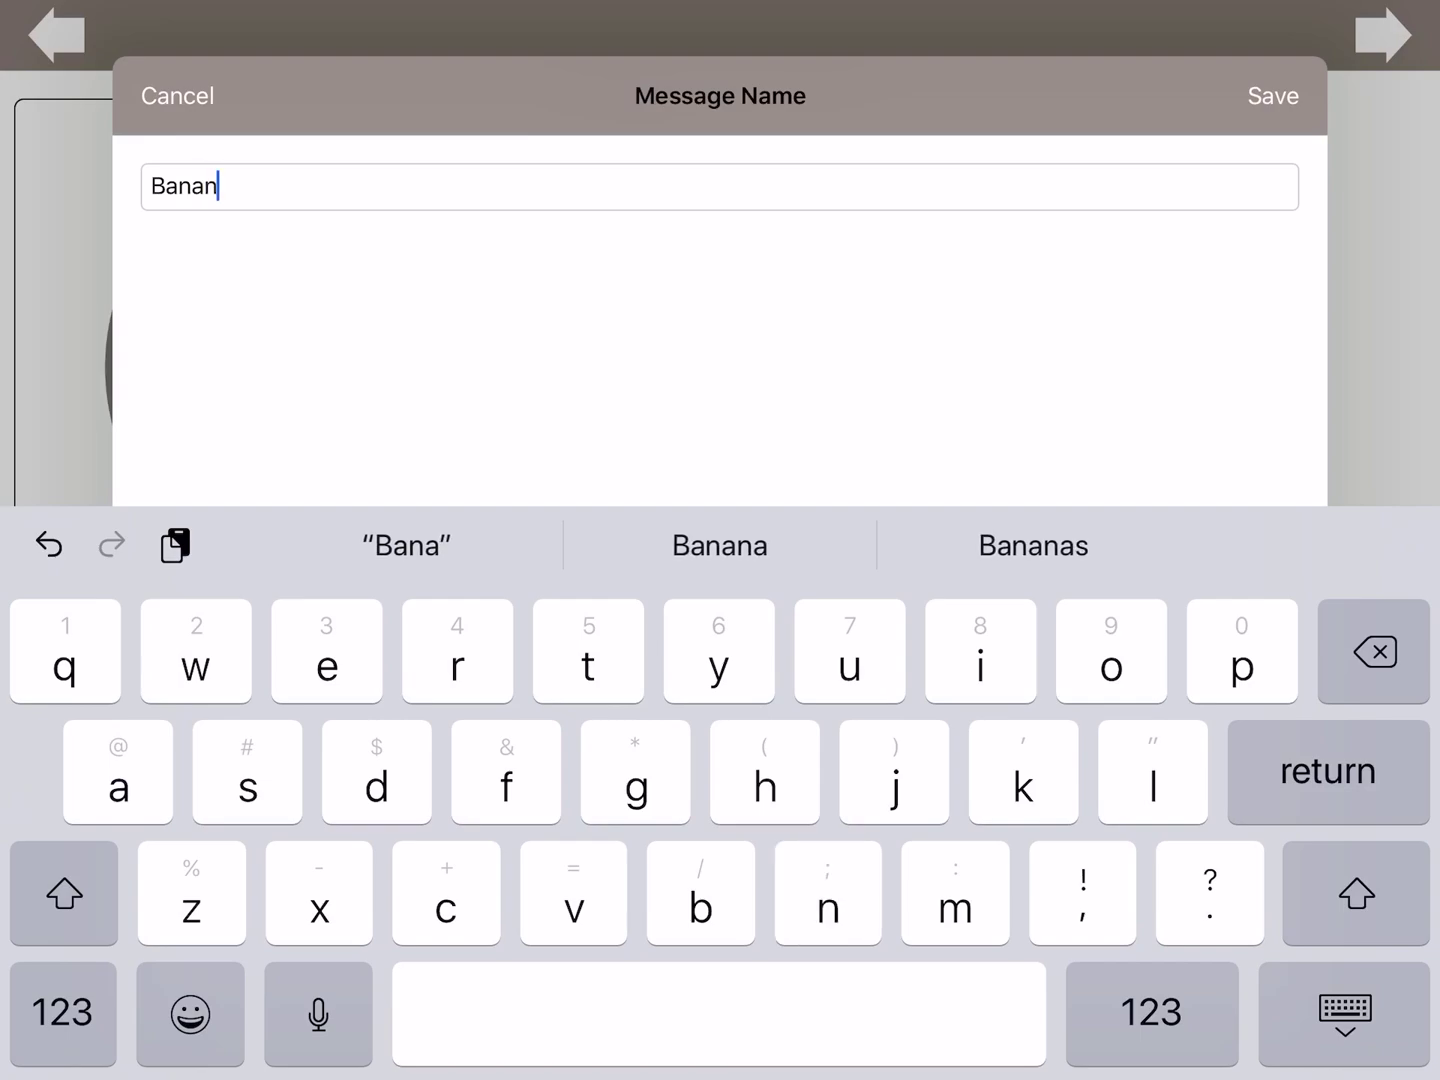
key("Return")
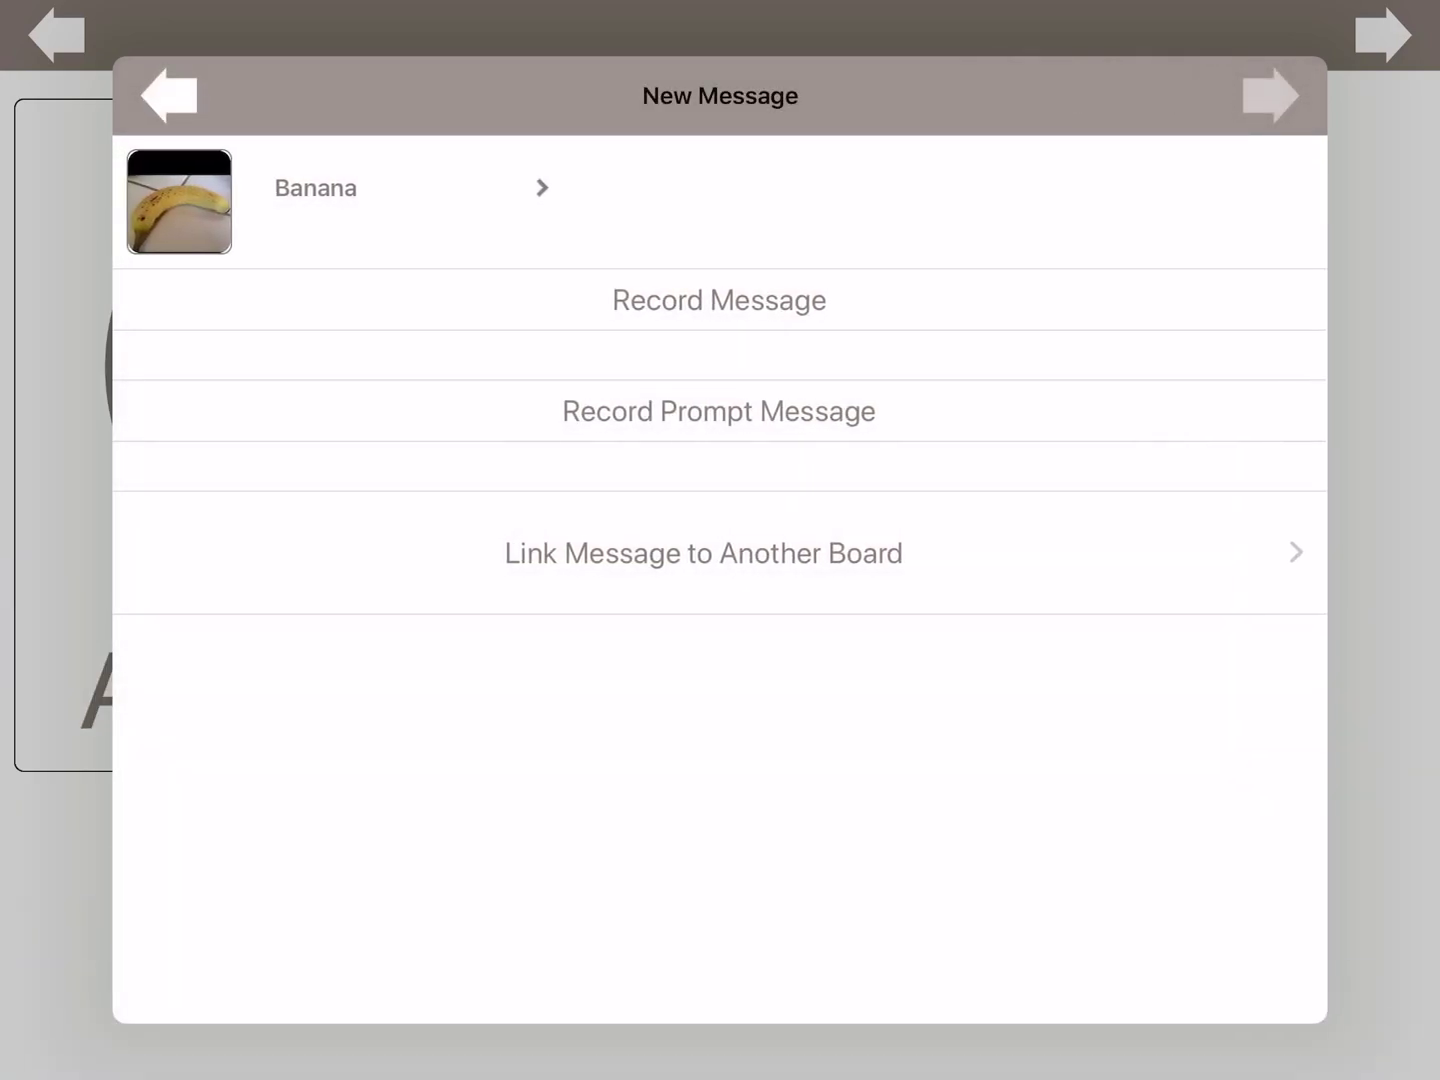
left_click(719, 300)
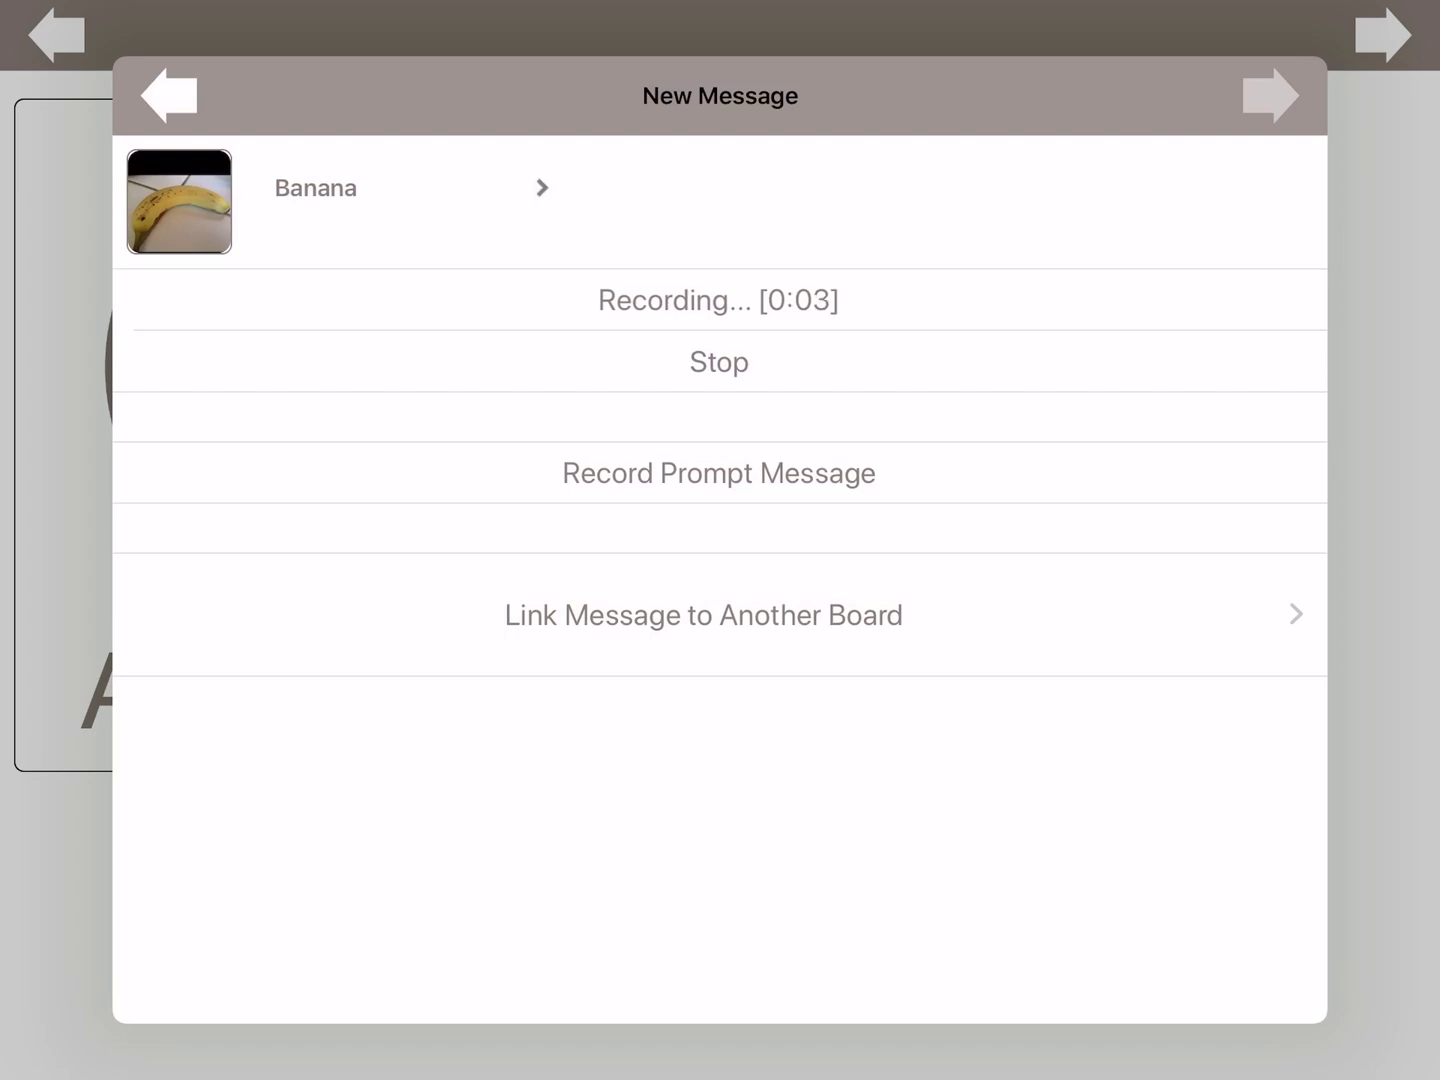
left_click(719, 361)
left_click(1271, 95)
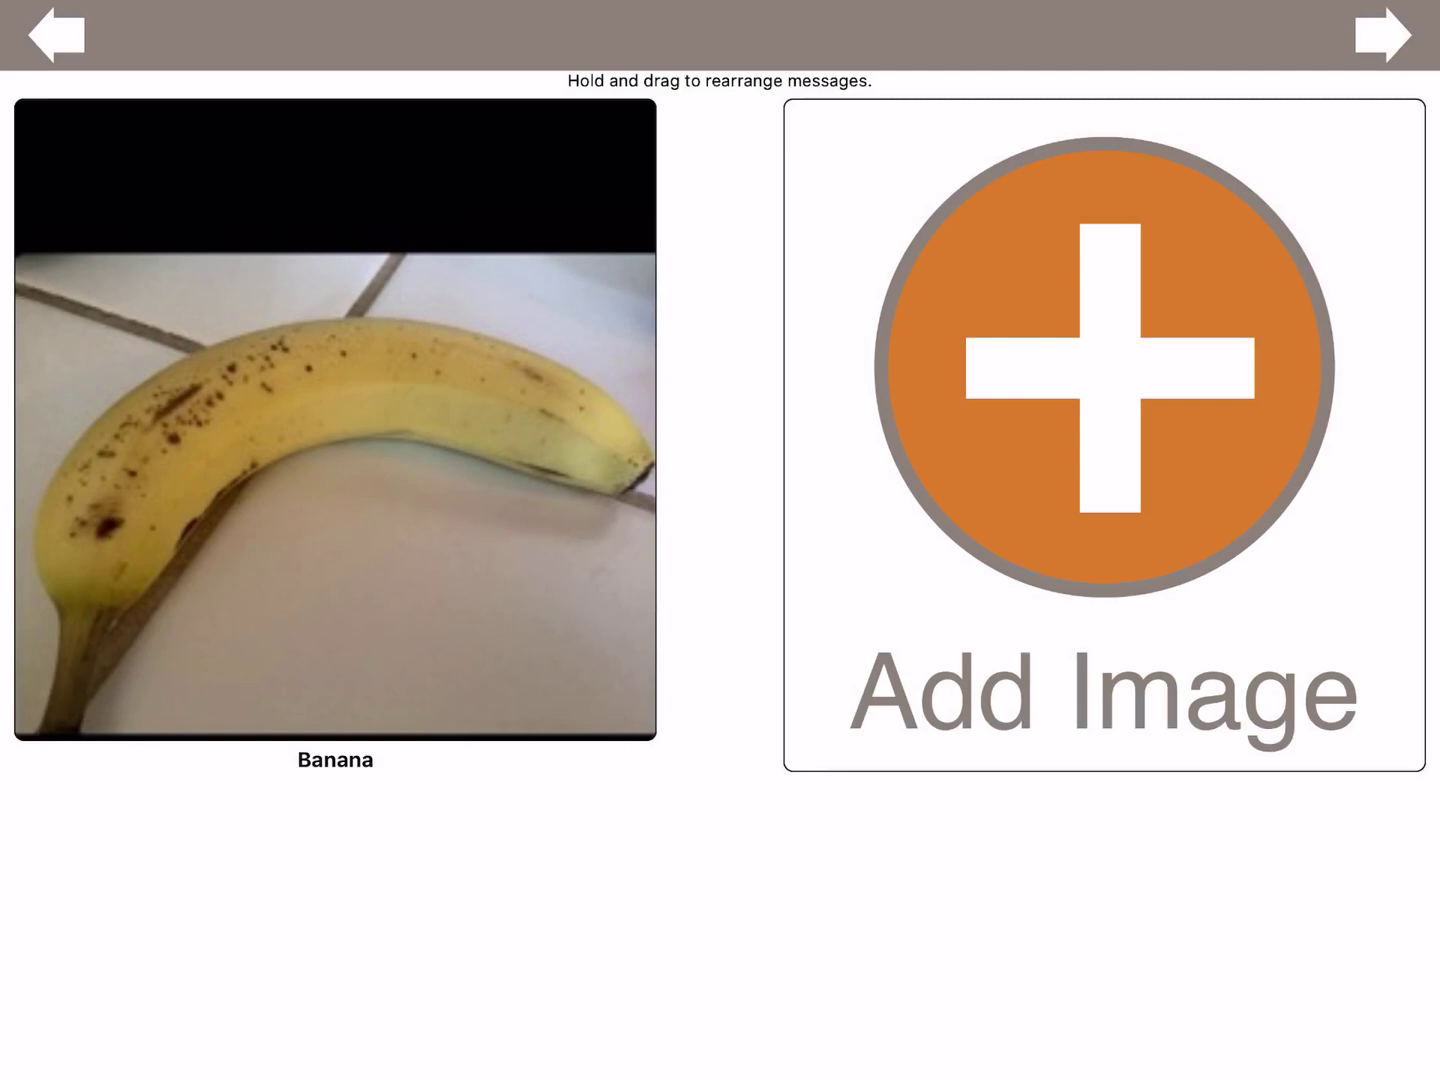
left_click(1104, 435)
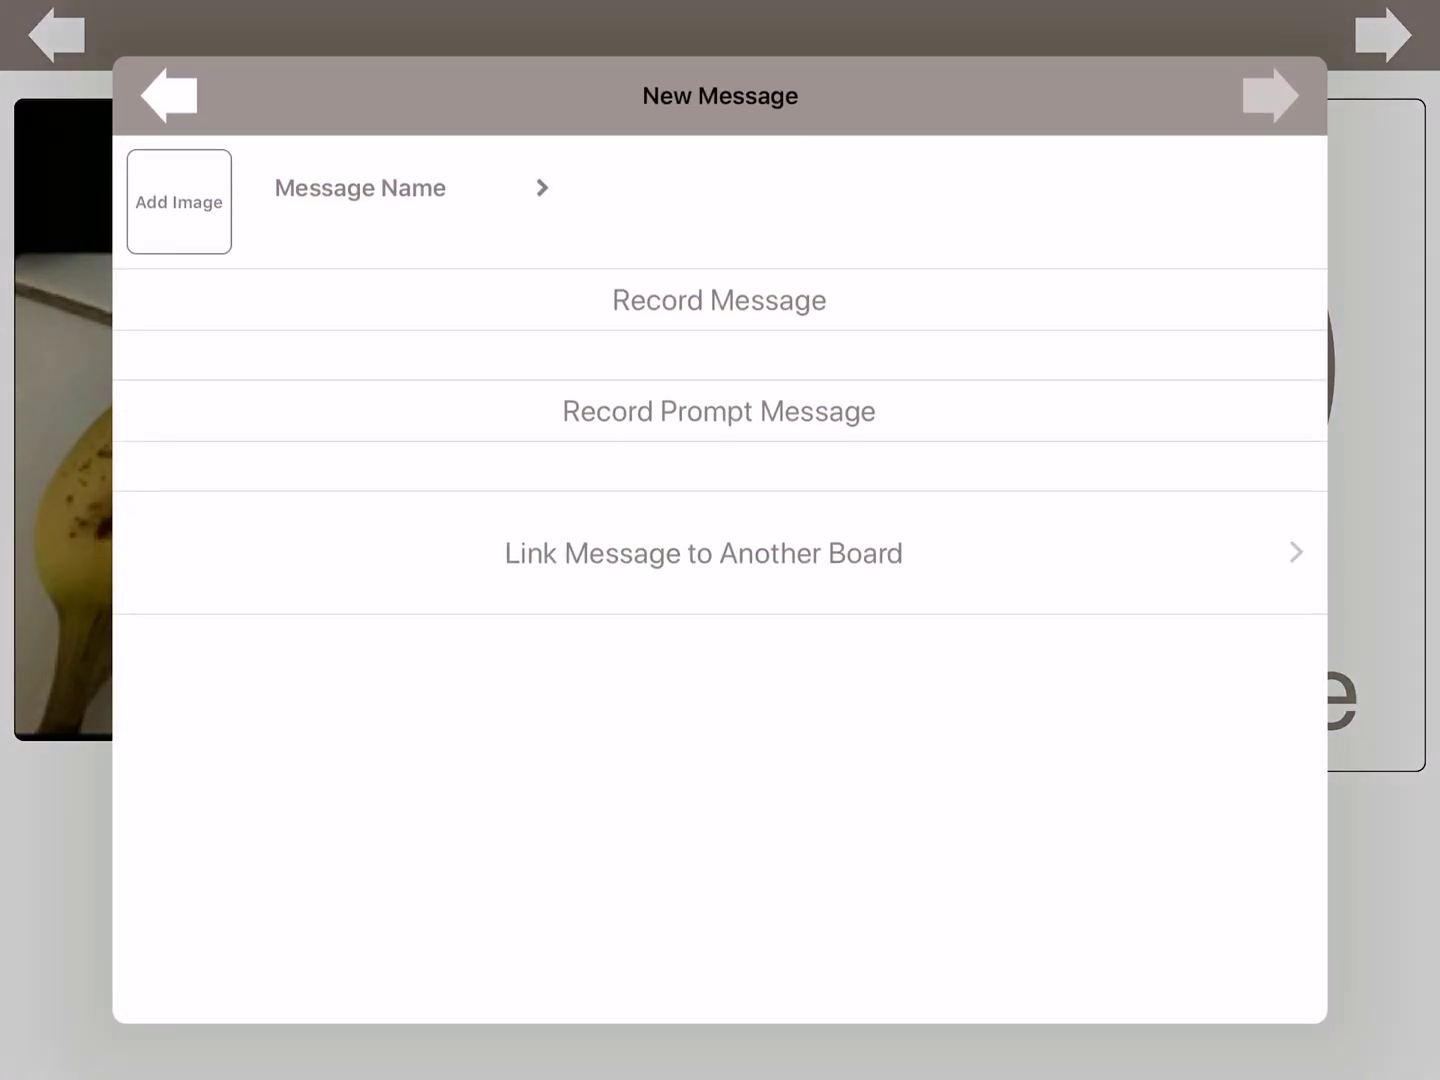
Set the message picture to the yellow apple from the Food symbols library.
left_click(179, 201)
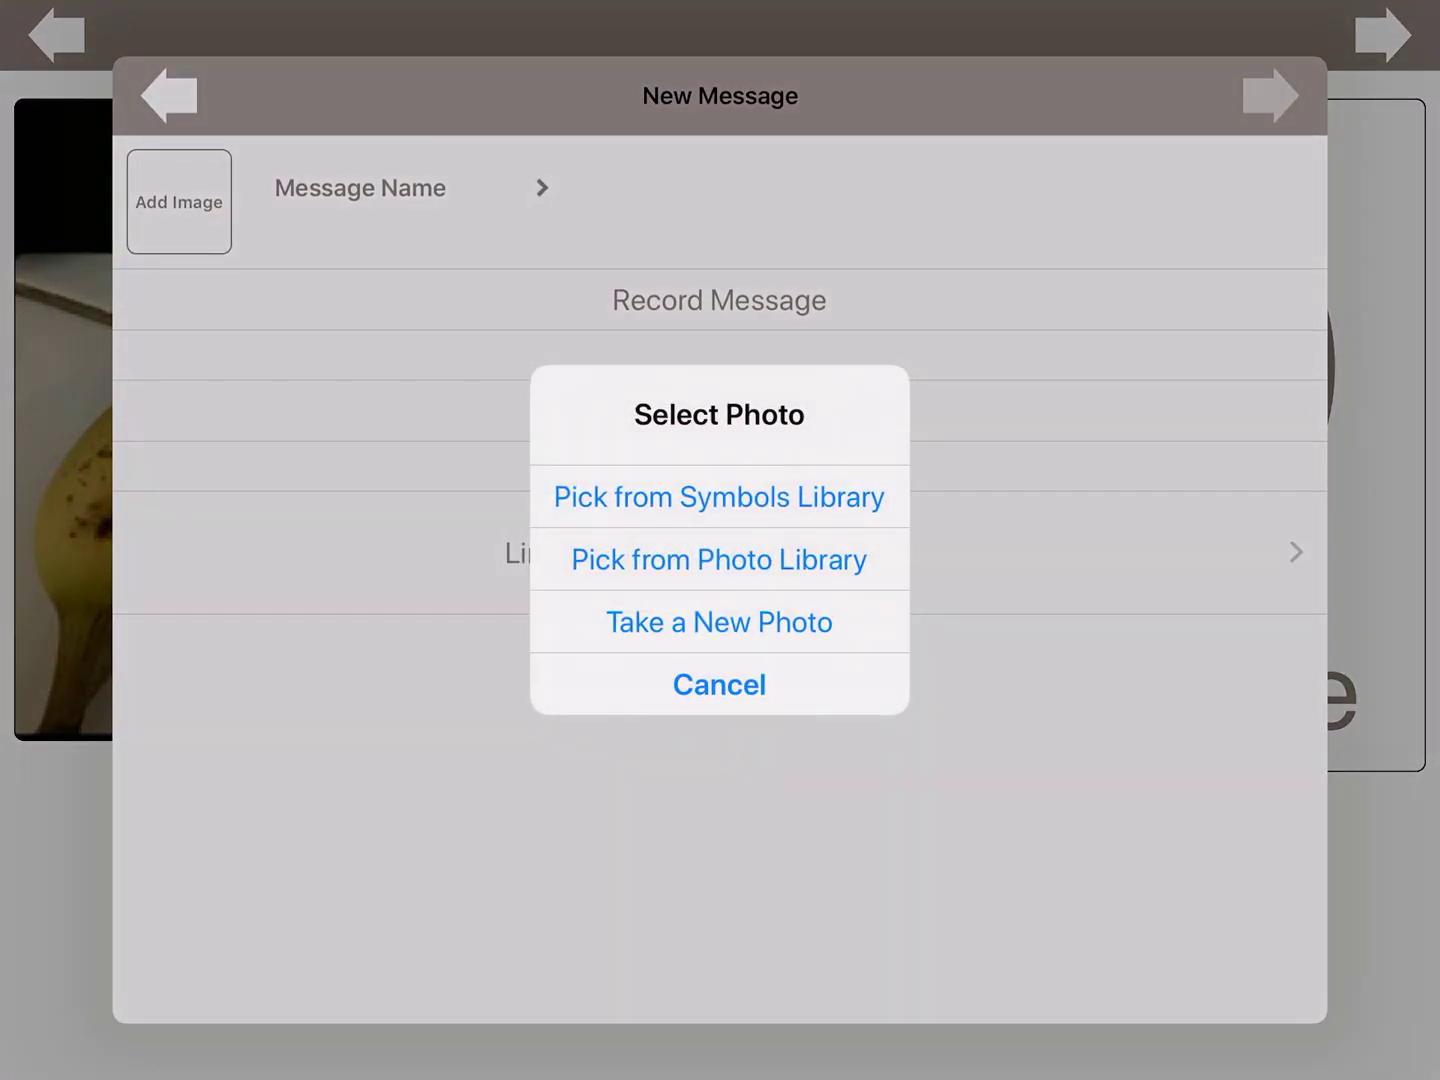
left_click(719, 497)
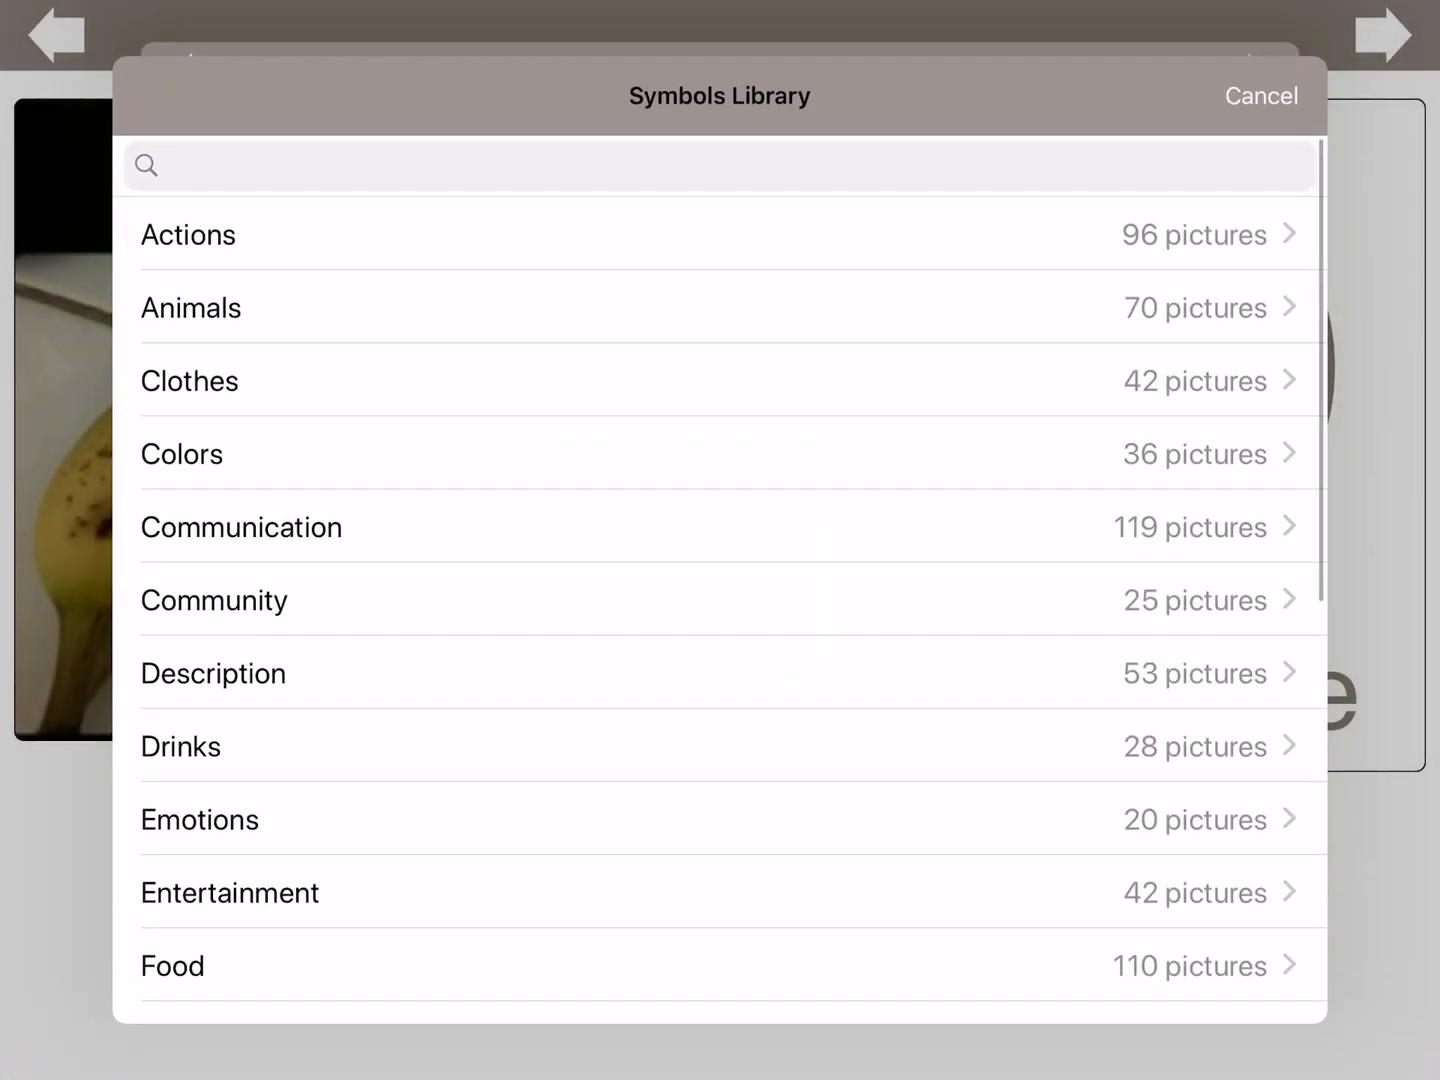
scroll(720, 580, "down", 2)
left_click(175, 787)
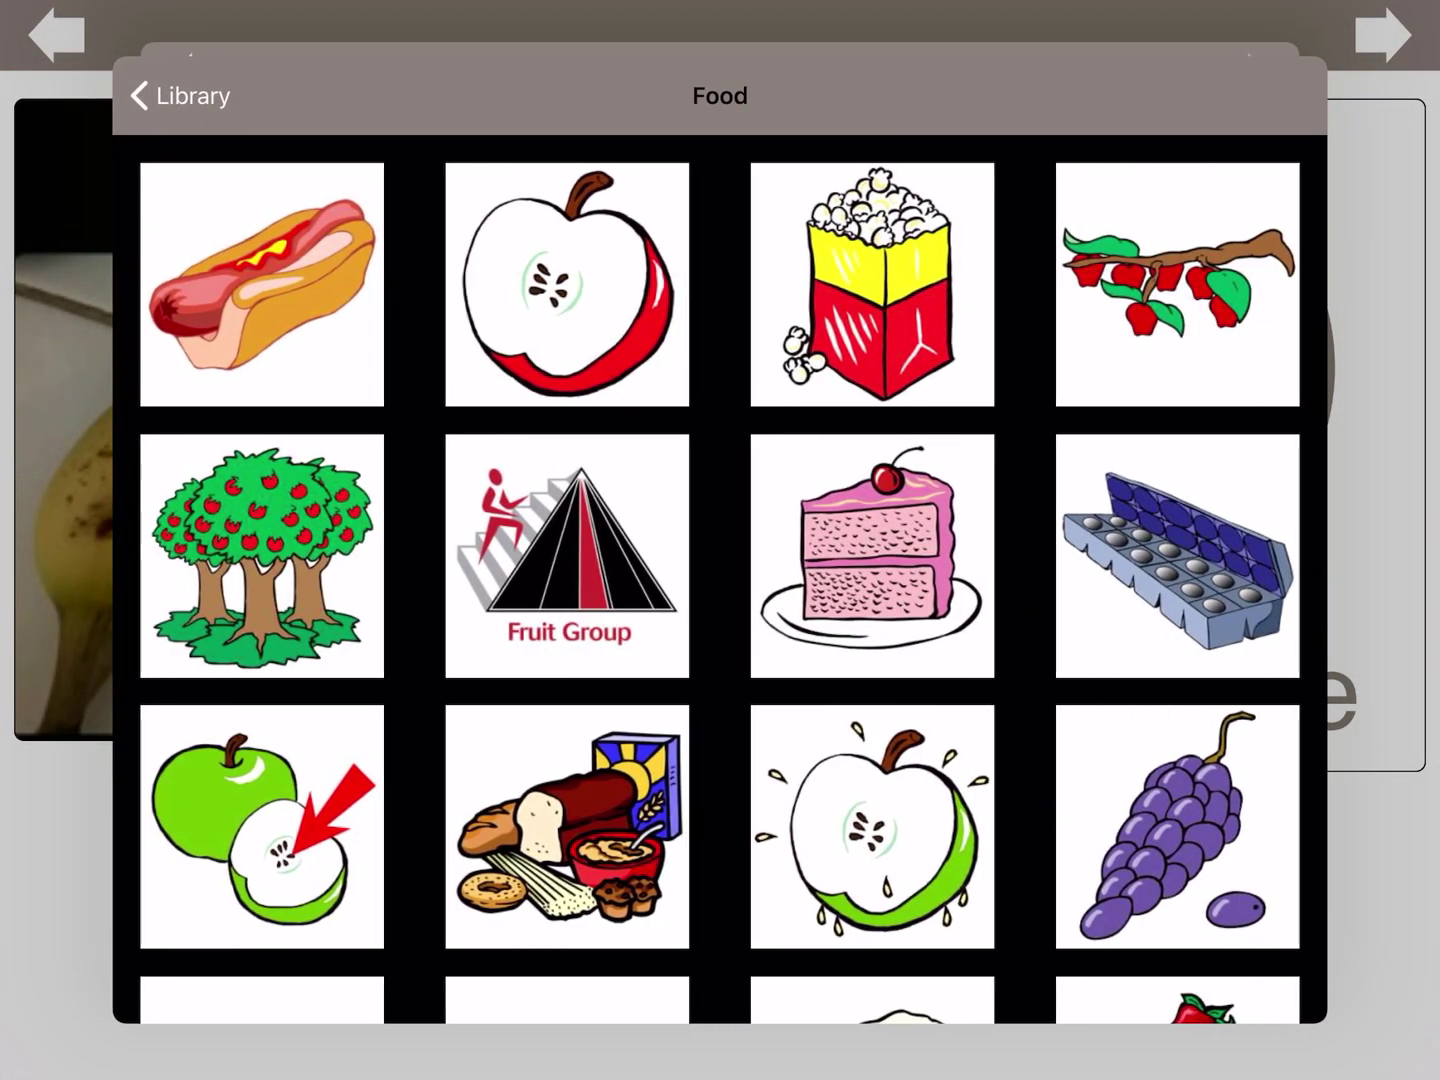
scroll(720, 580, "down", 5)
scroll(720, 580, "down", 6)
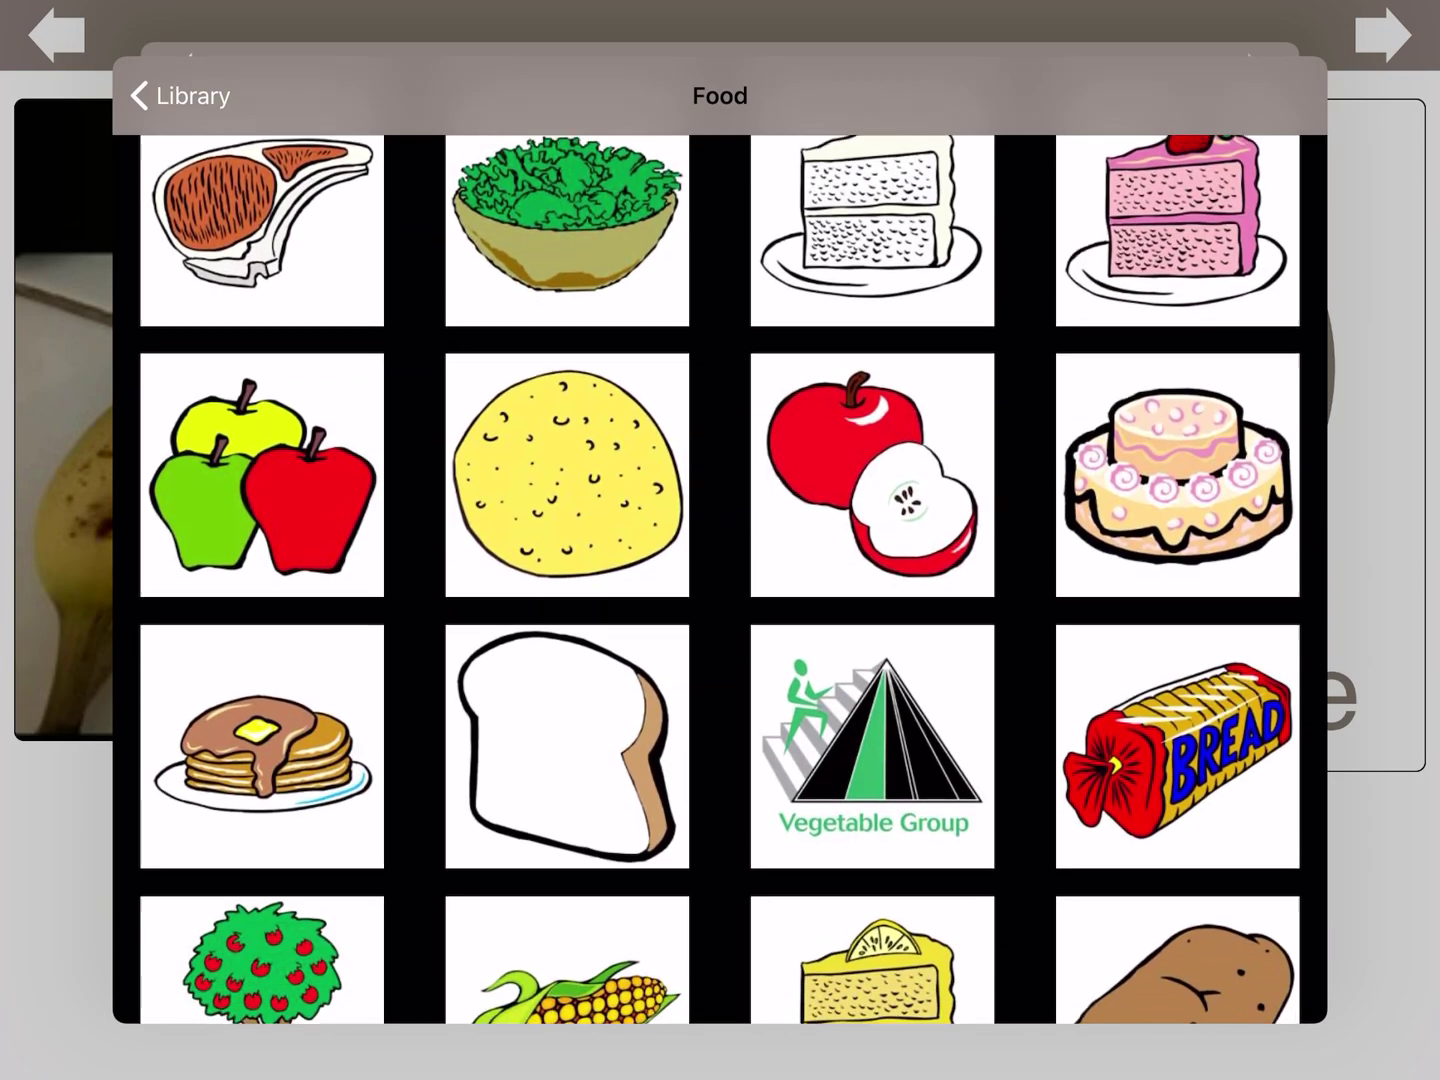
scroll(720, 580, "down", 5)
left_click(251, 820)
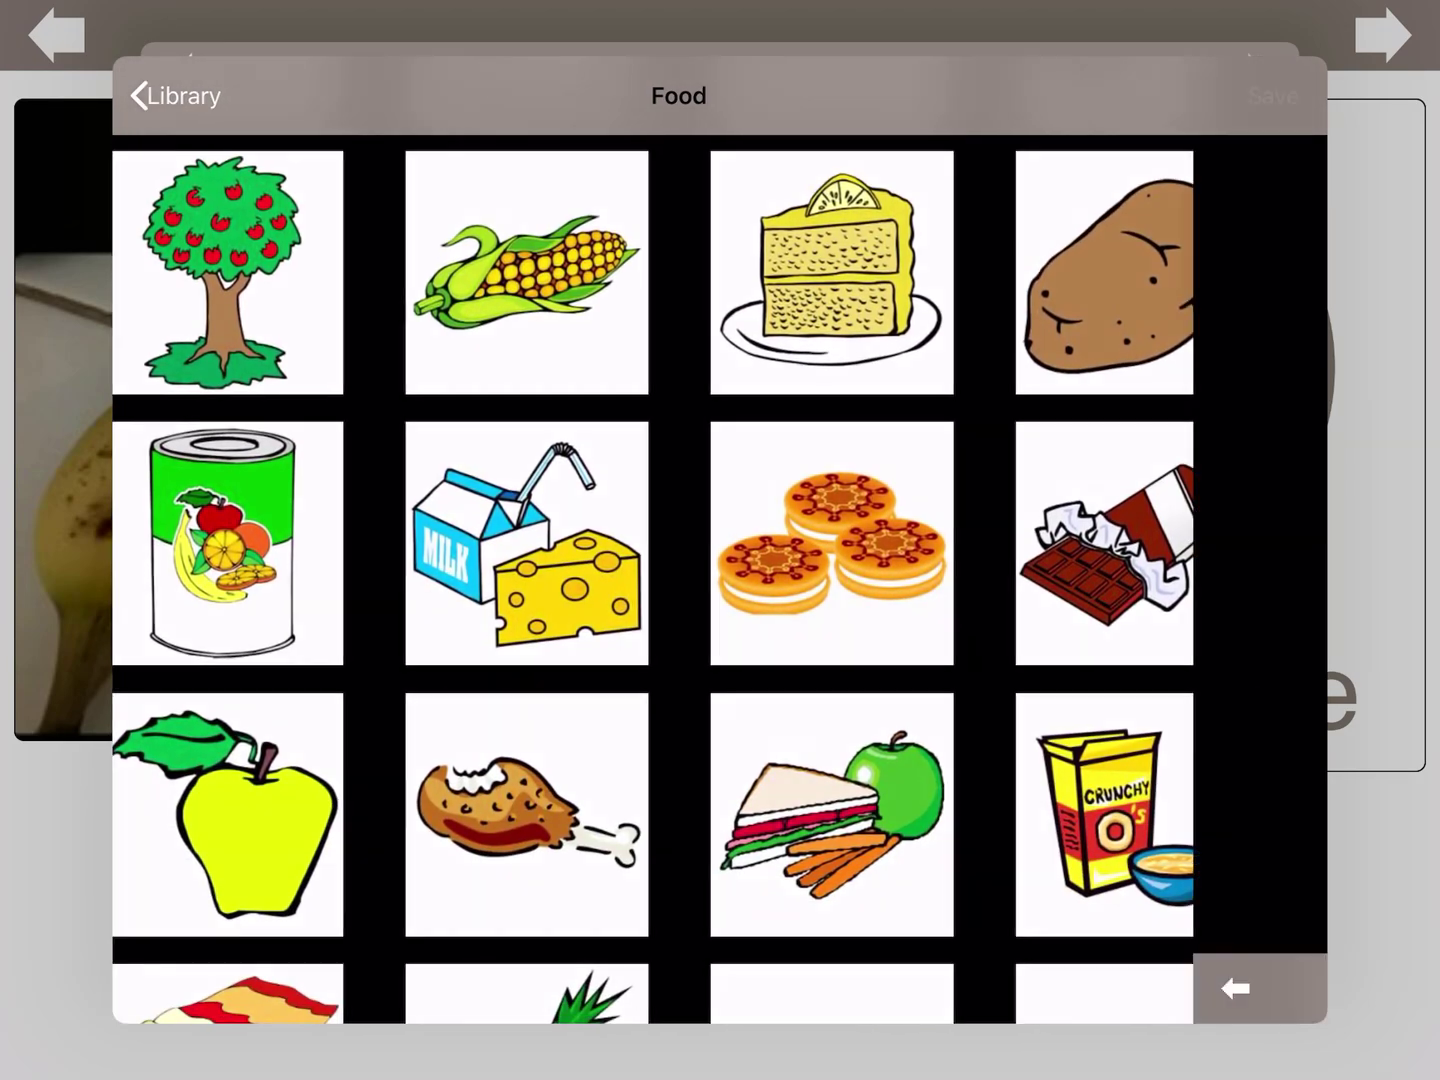
left_click(1273, 95)
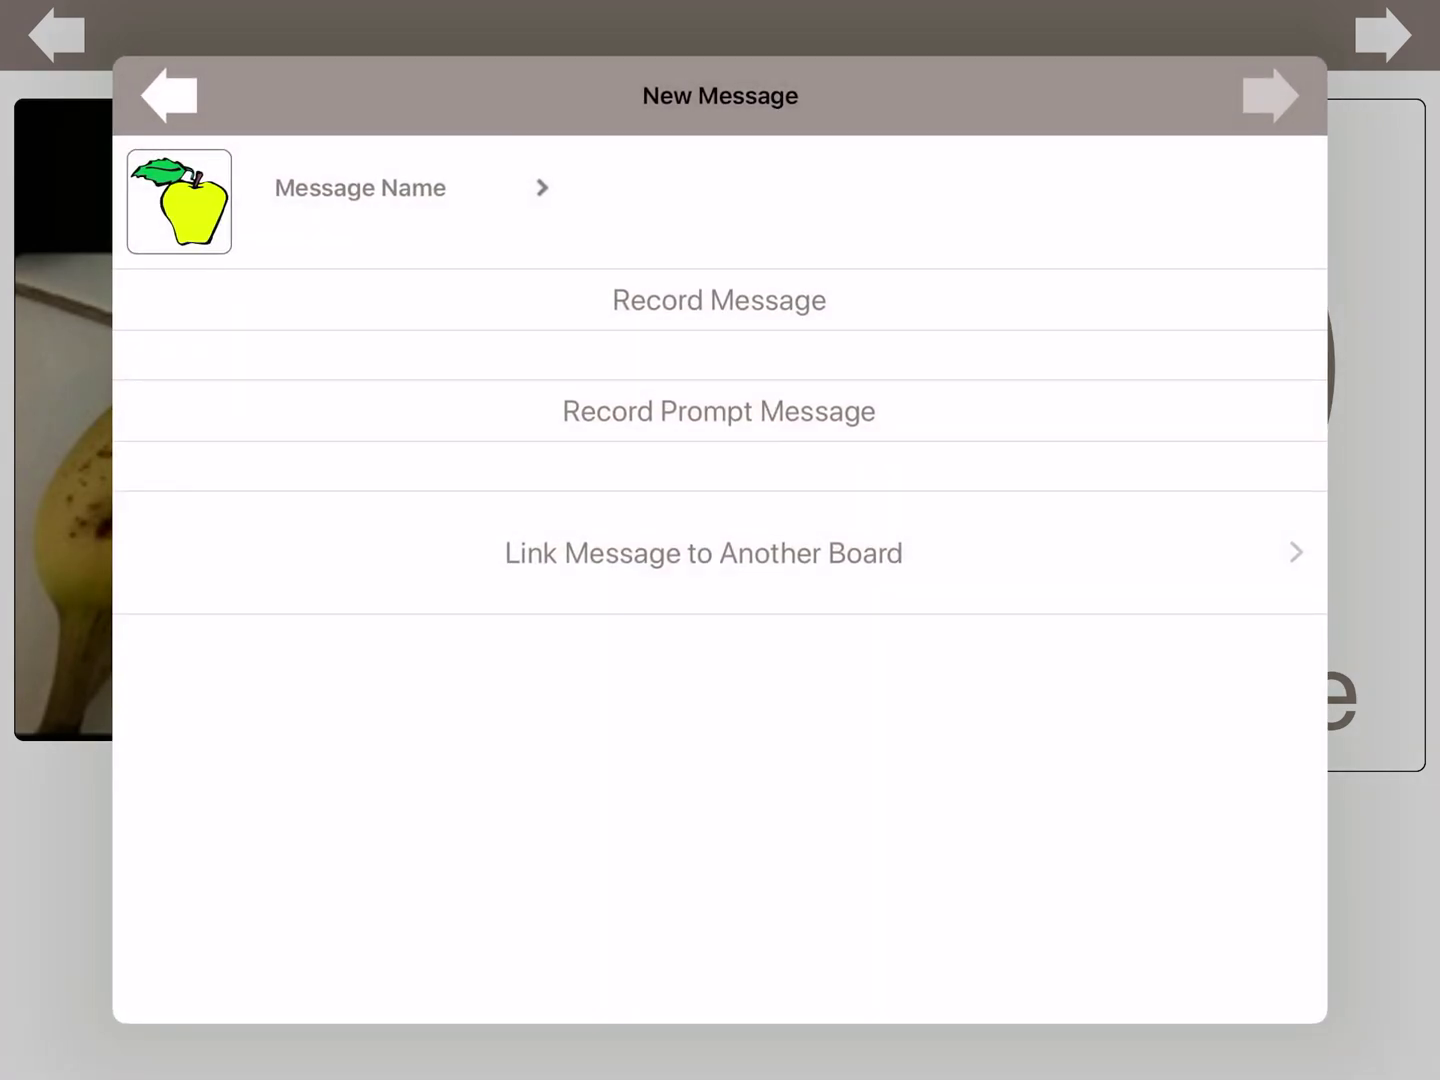
Name the message 'Apple', record and play back its voice clip, and save it.
left_click(400, 186)
type("A")
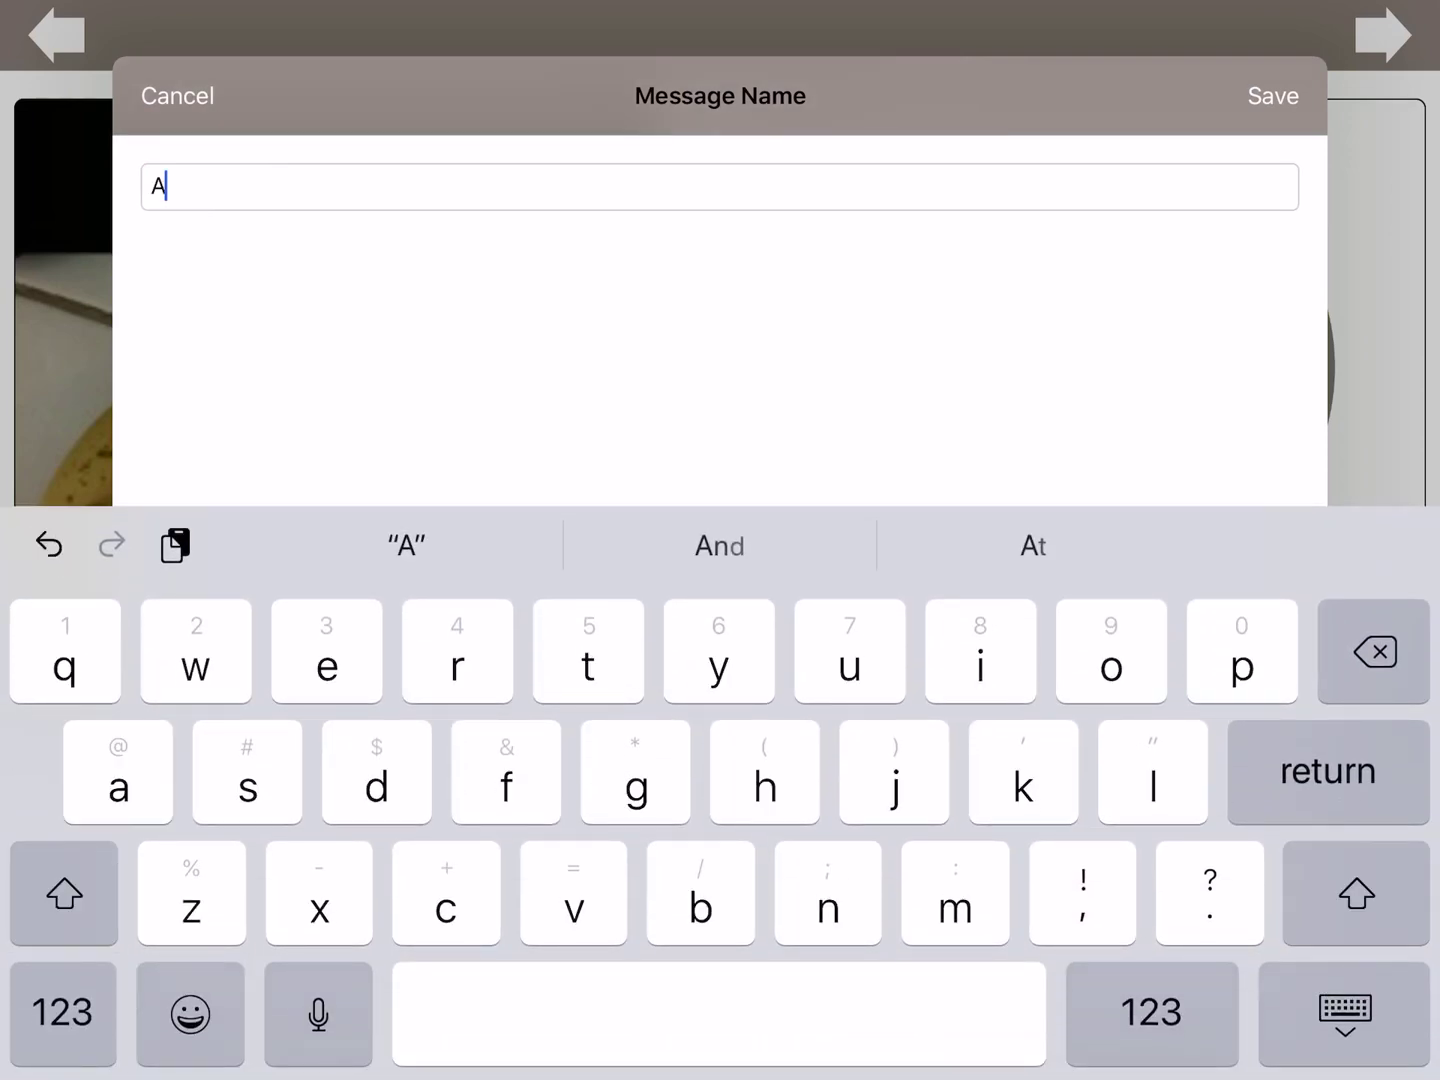
type("pple")
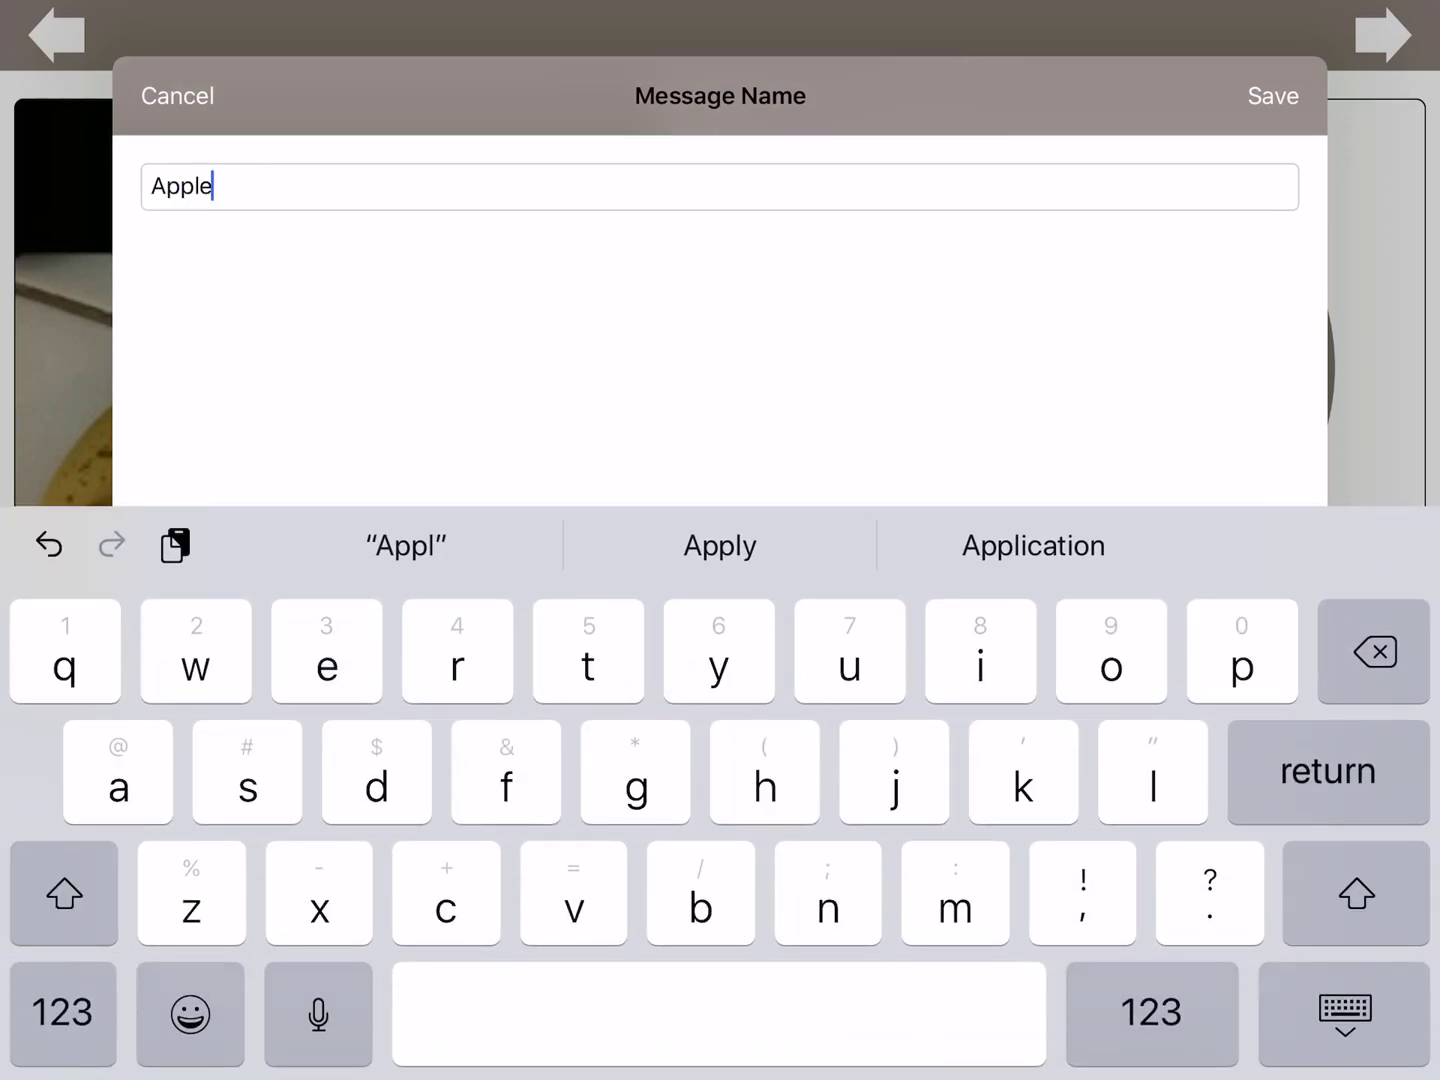
key("Return")
left_click(718, 300)
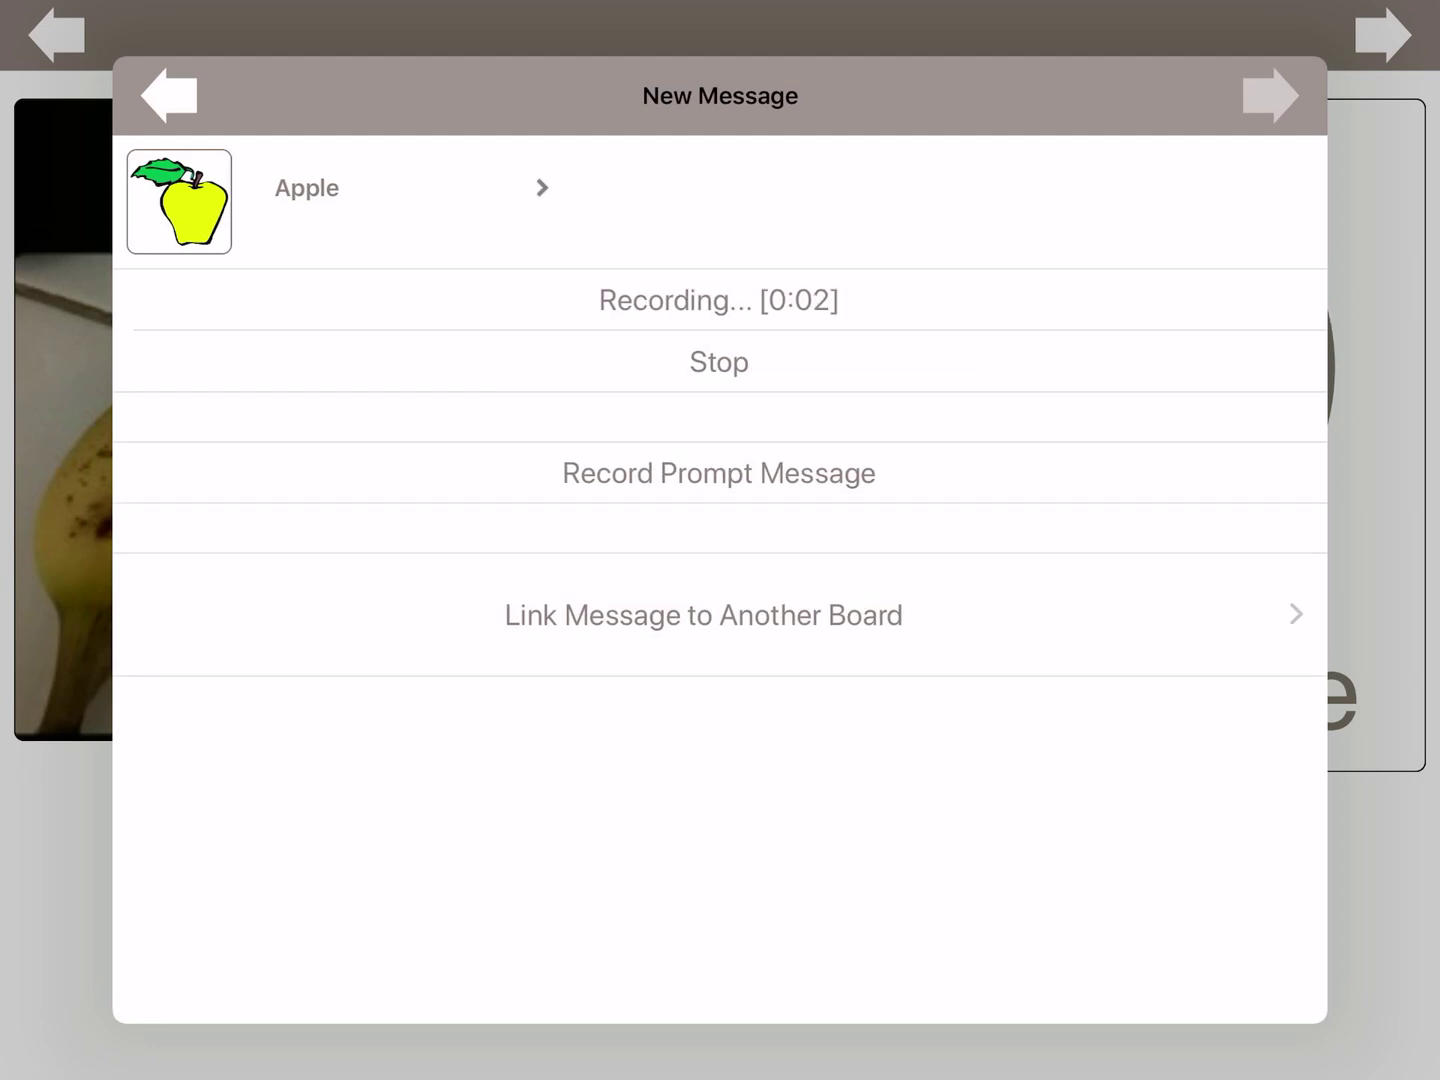
left_click(718, 362)
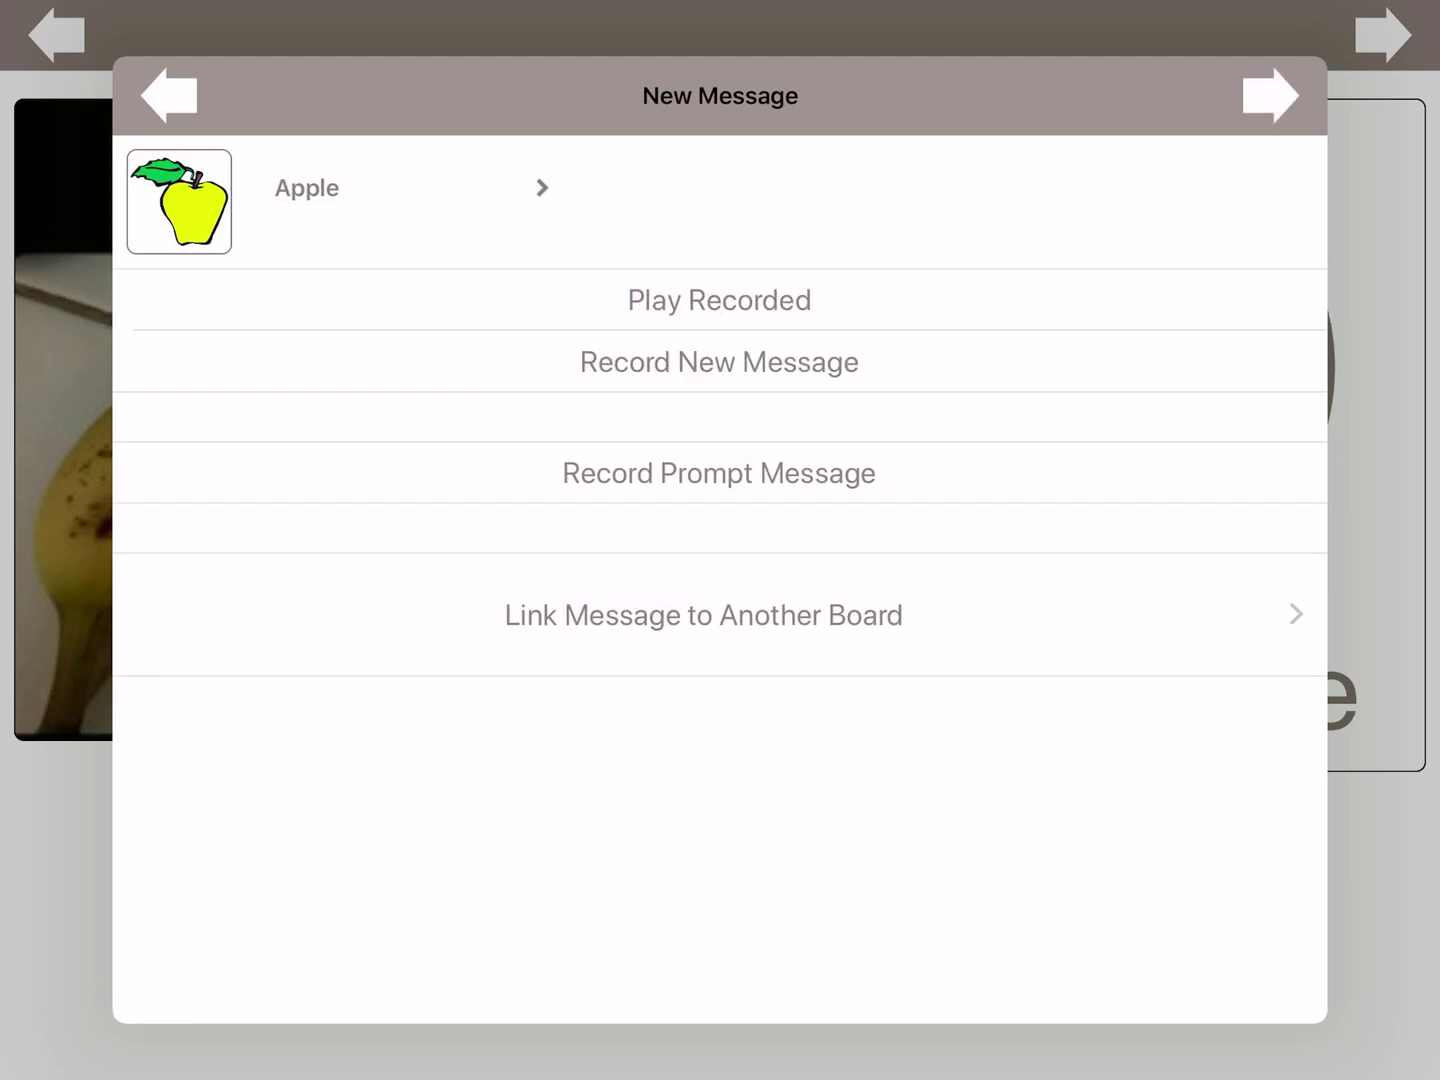
left_click(719, 300)
left_click(1270, 96)
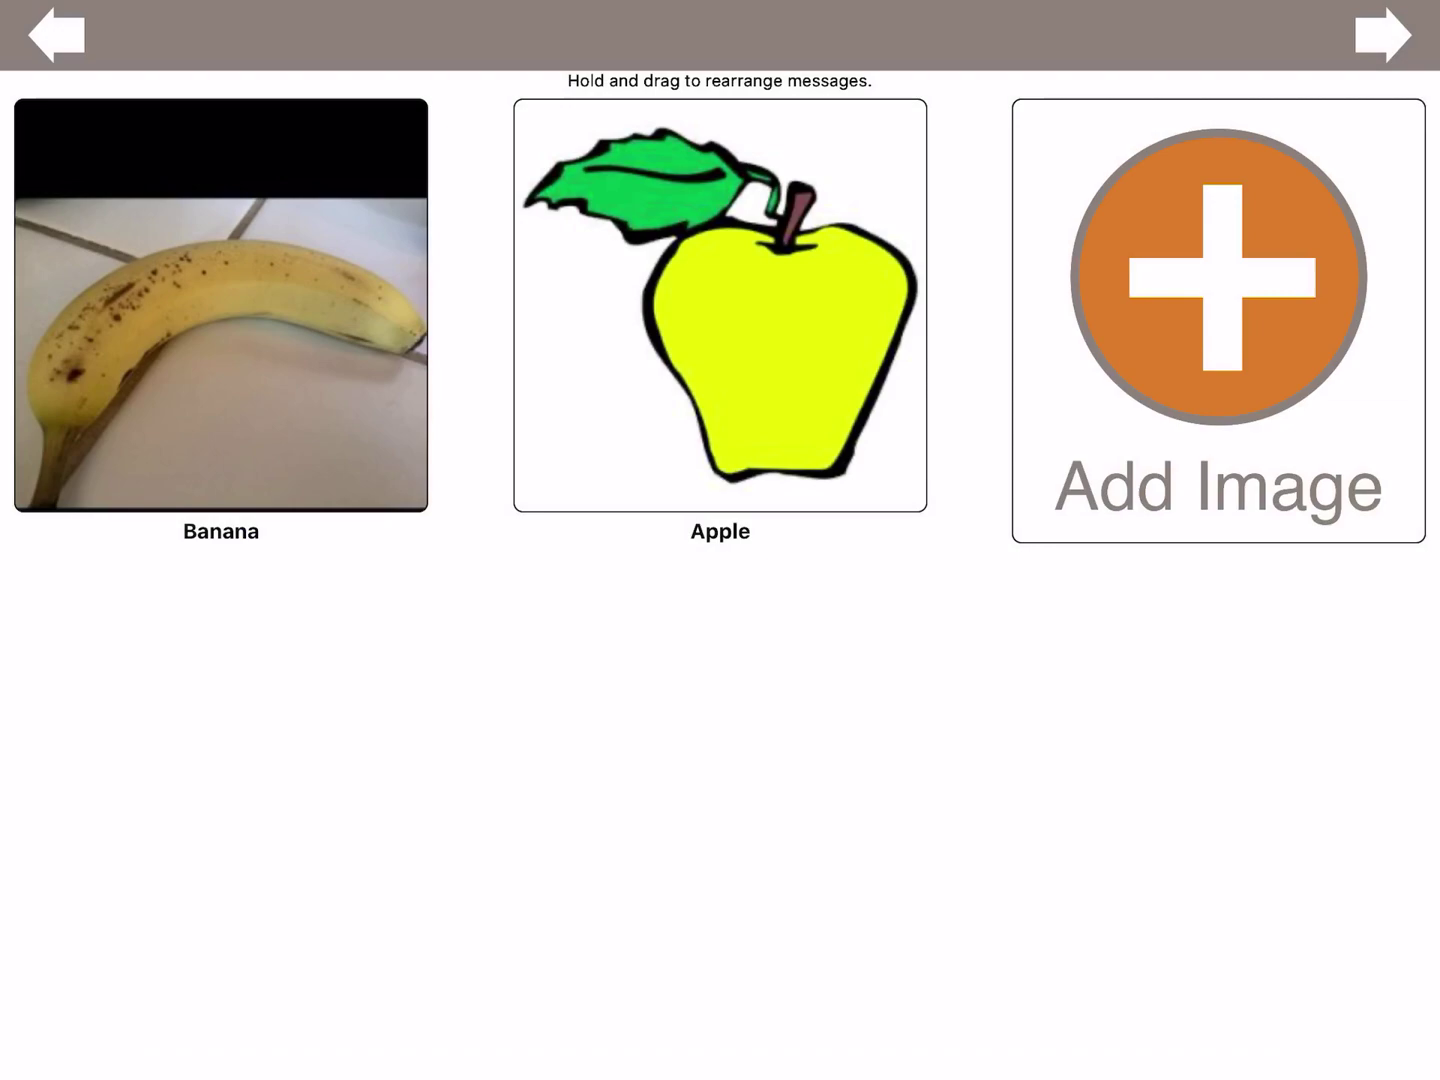
Return from the Food board to the board list and go to Settings.
left_click(56, 35)
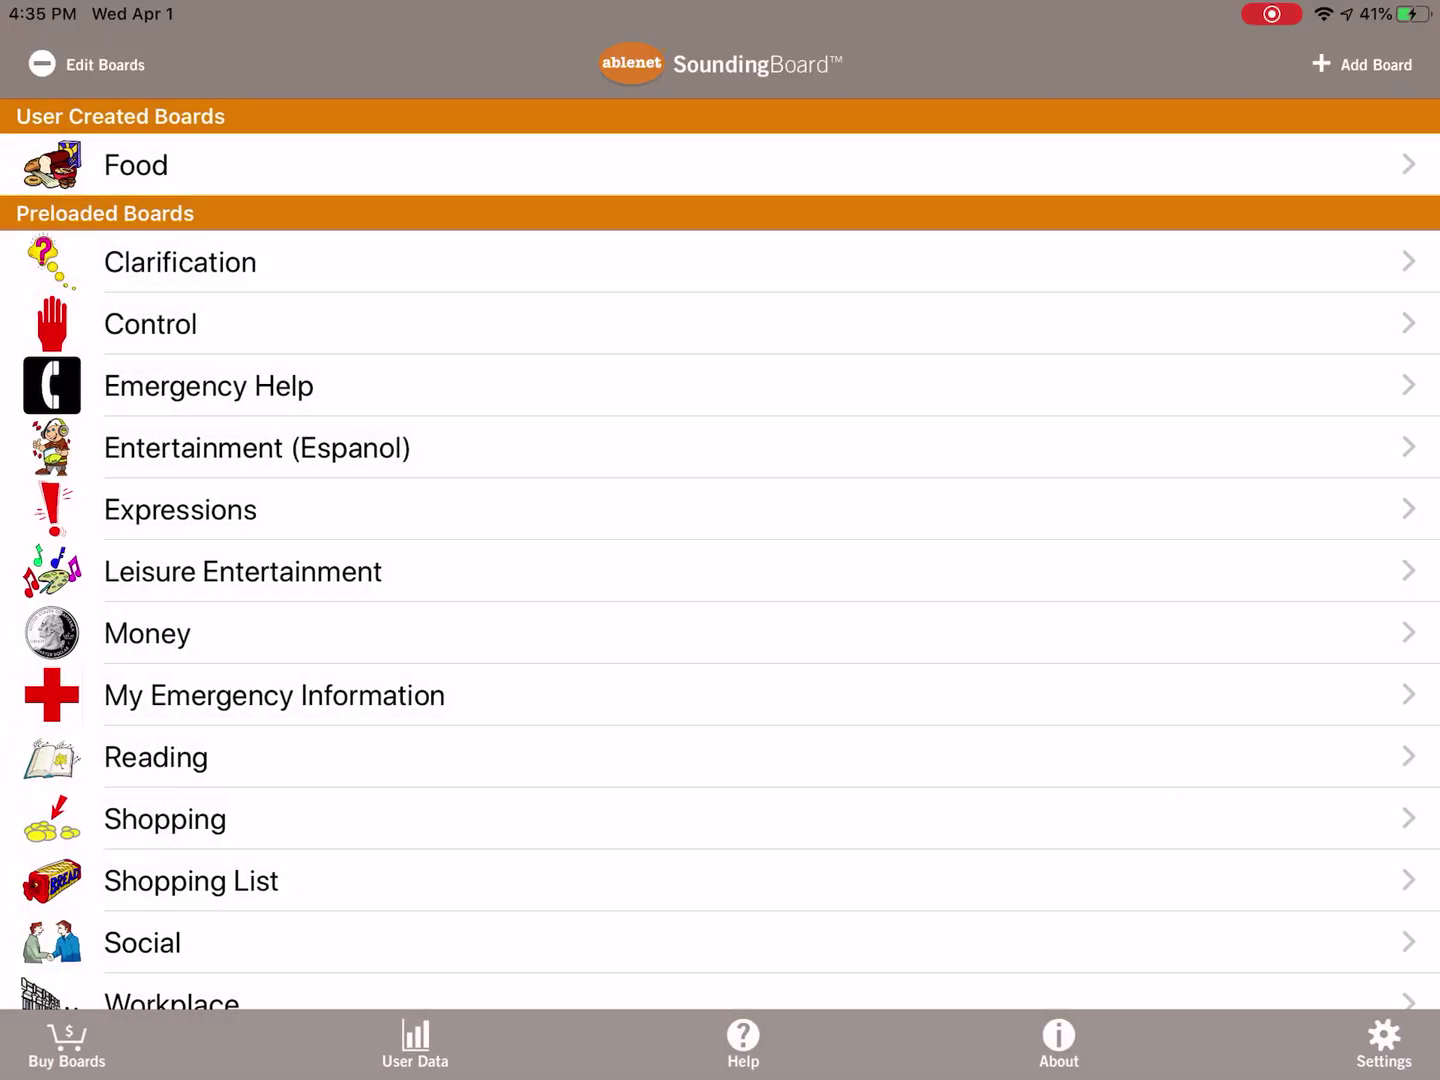
left_click(1383, 1045)
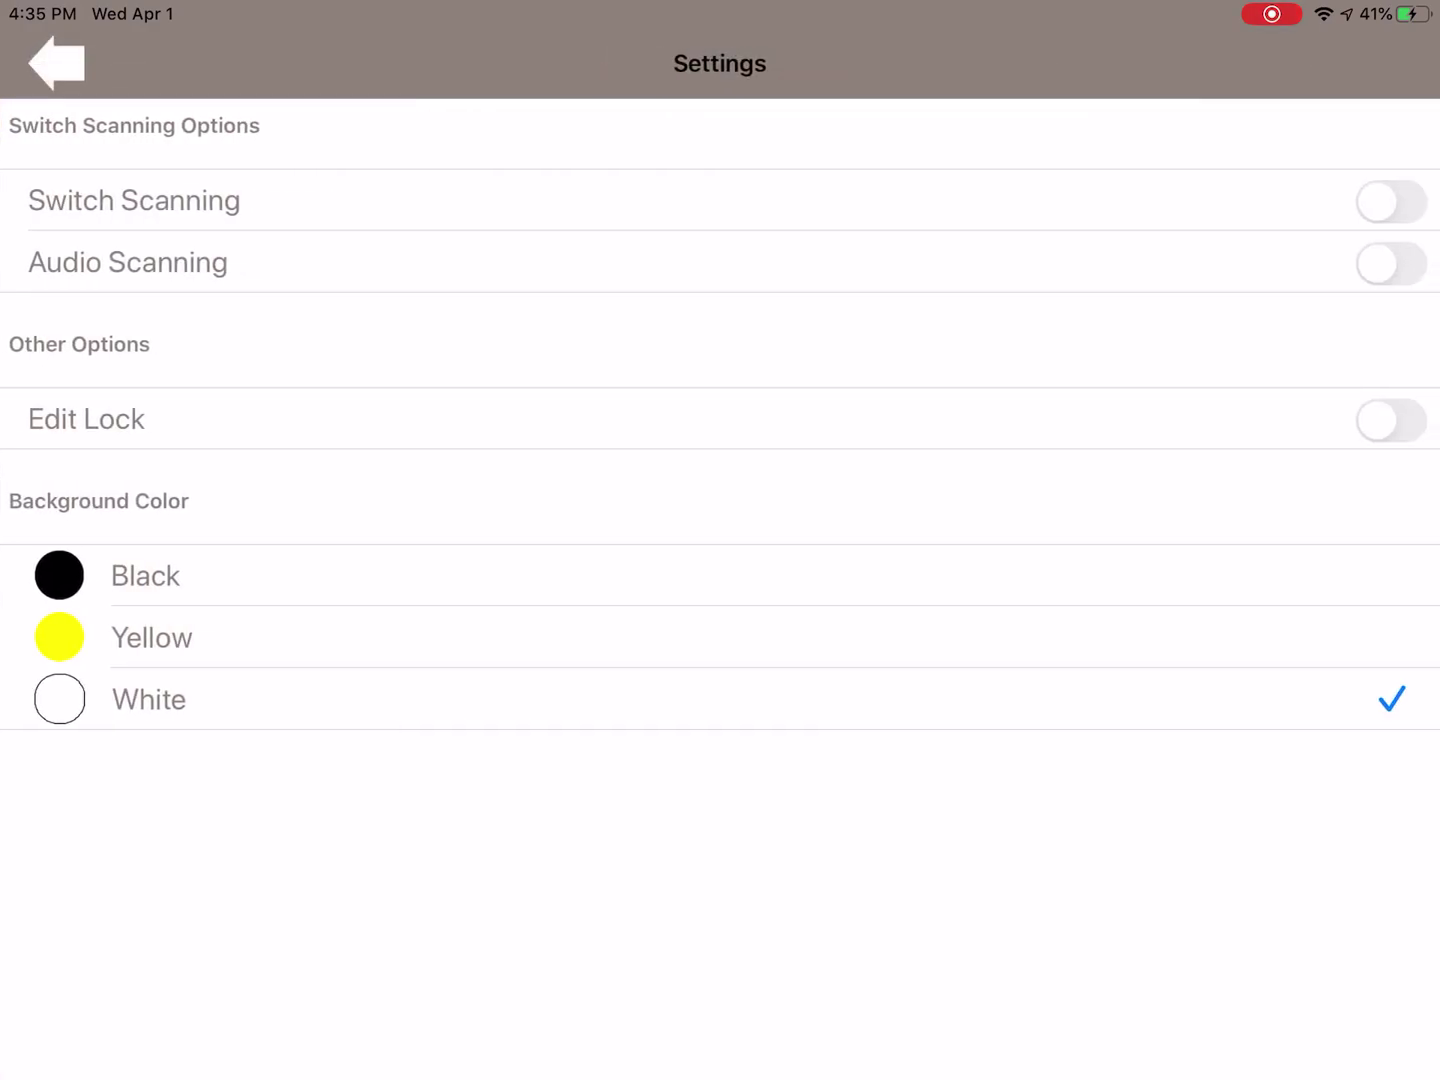
Change the background colour to Black after briefly trying Yellow, leaving Edit Lock off.
left_click(700, 637)
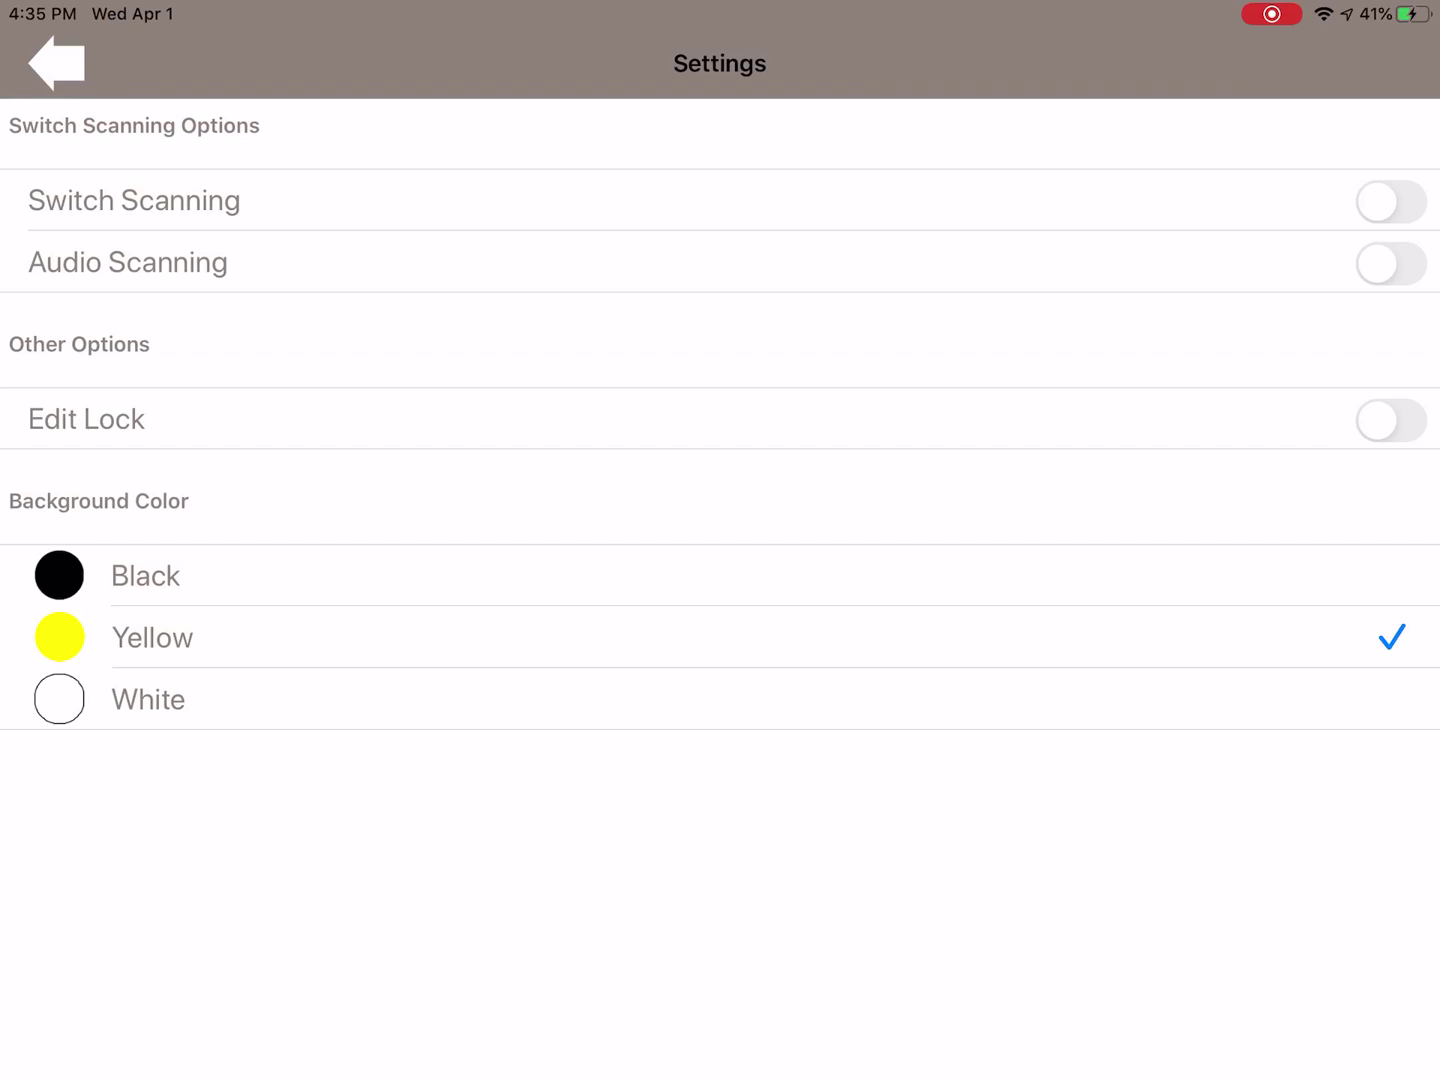
left_click(56, 62)
left_click(1383, 1045)
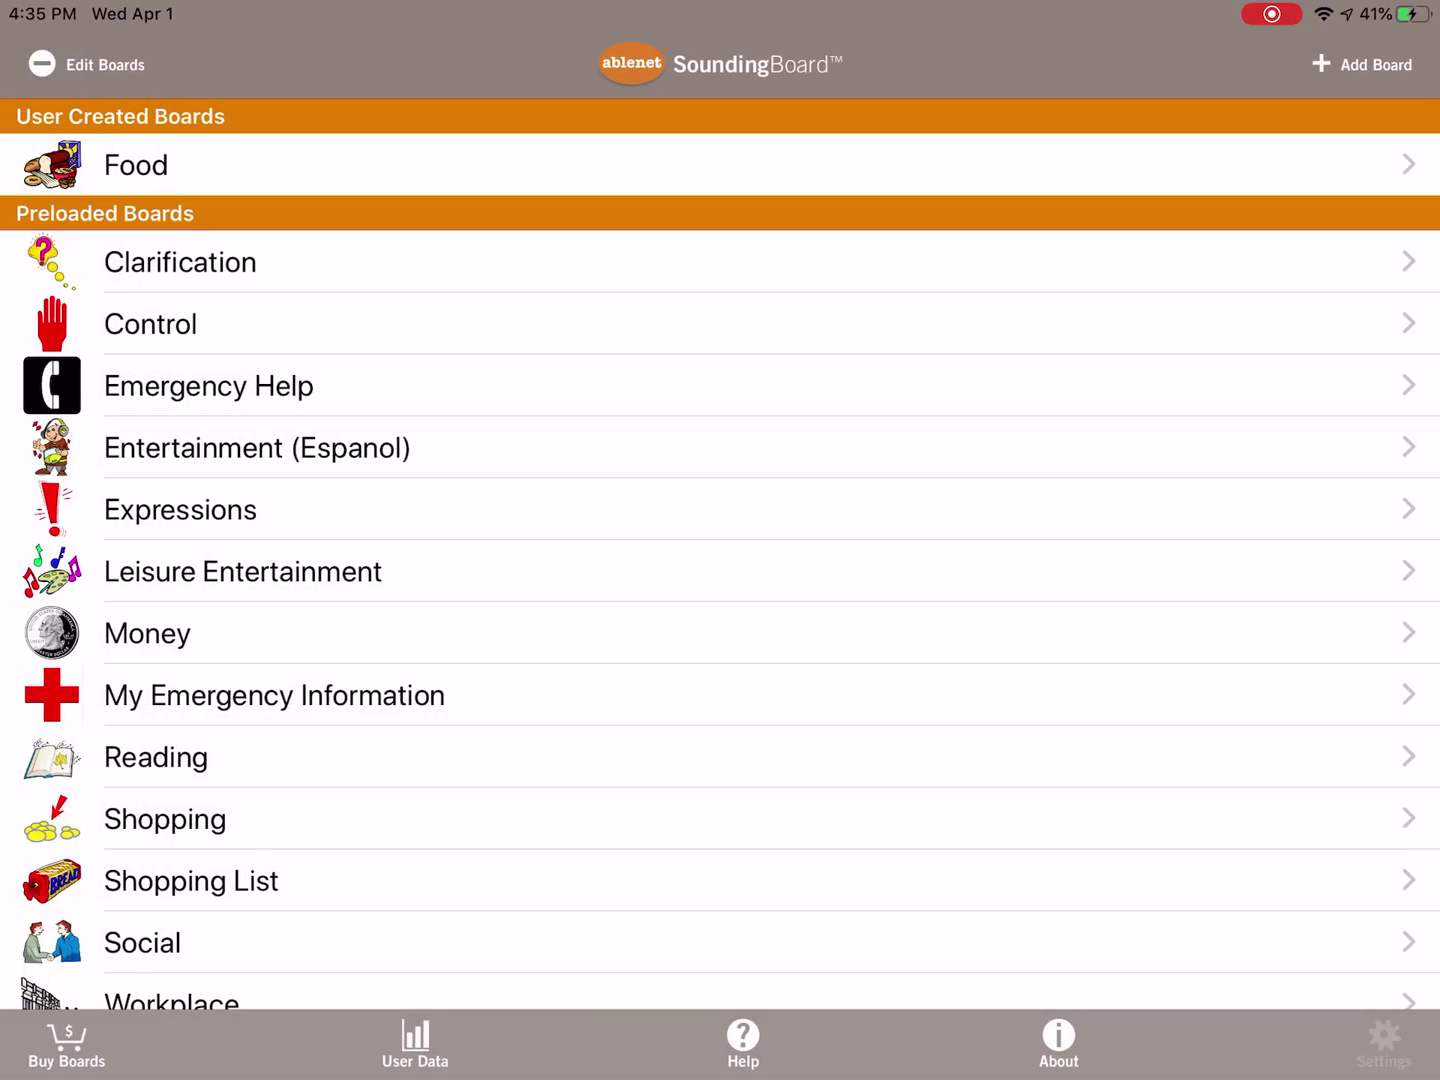
left_click(700, 575)
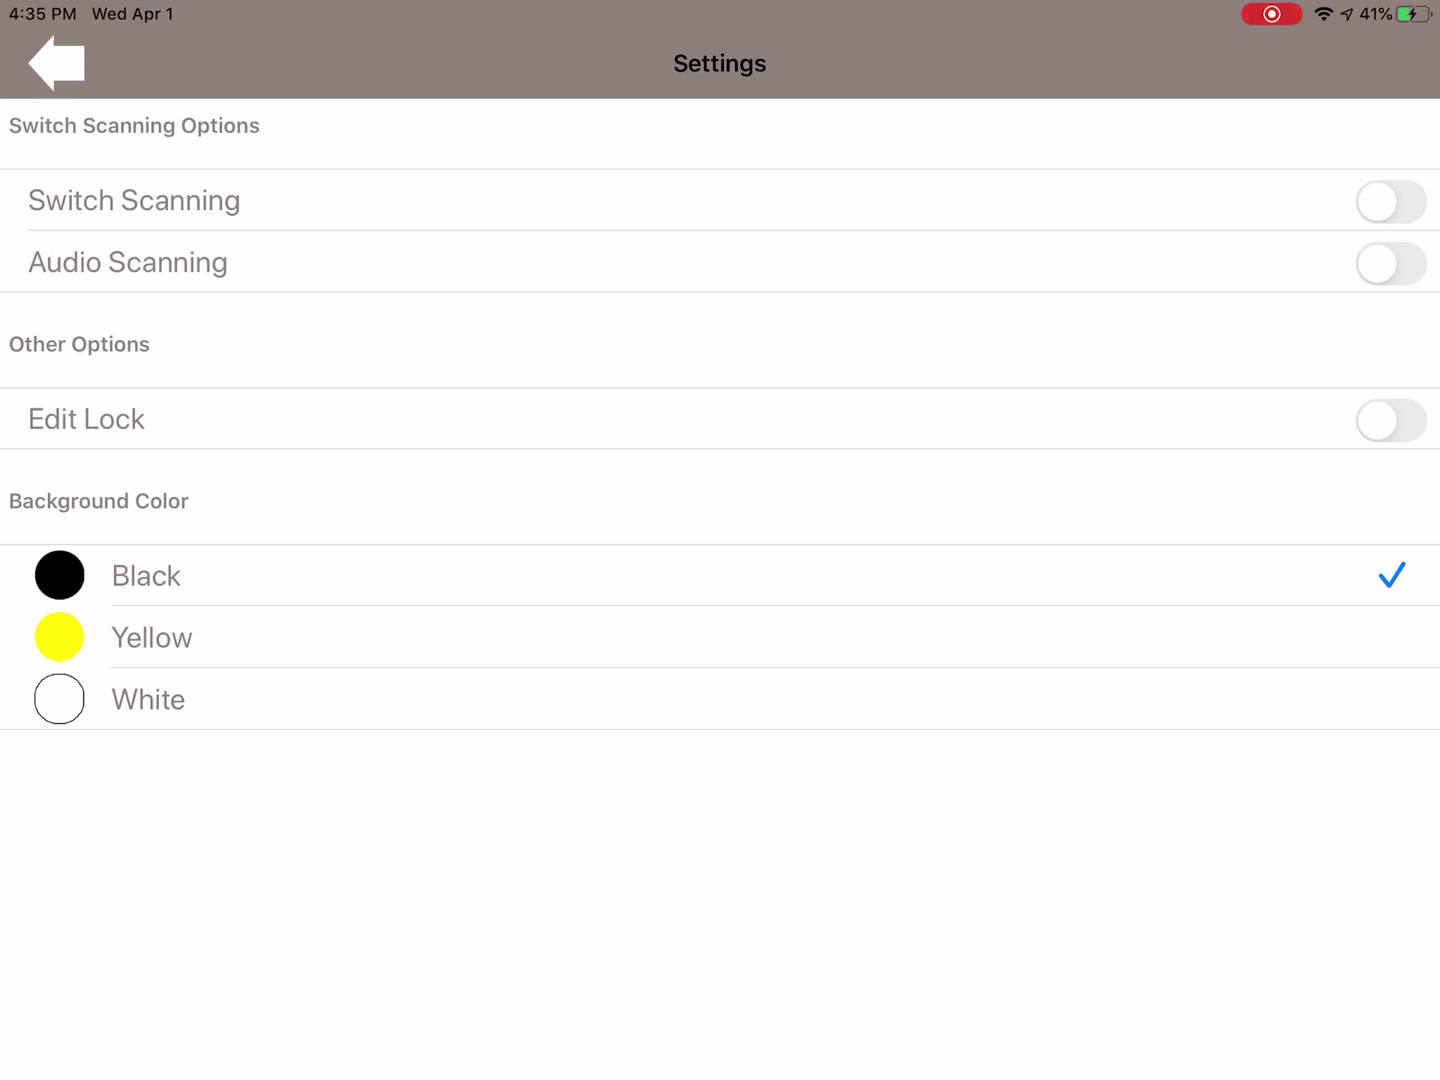
left_click(1390, 420)
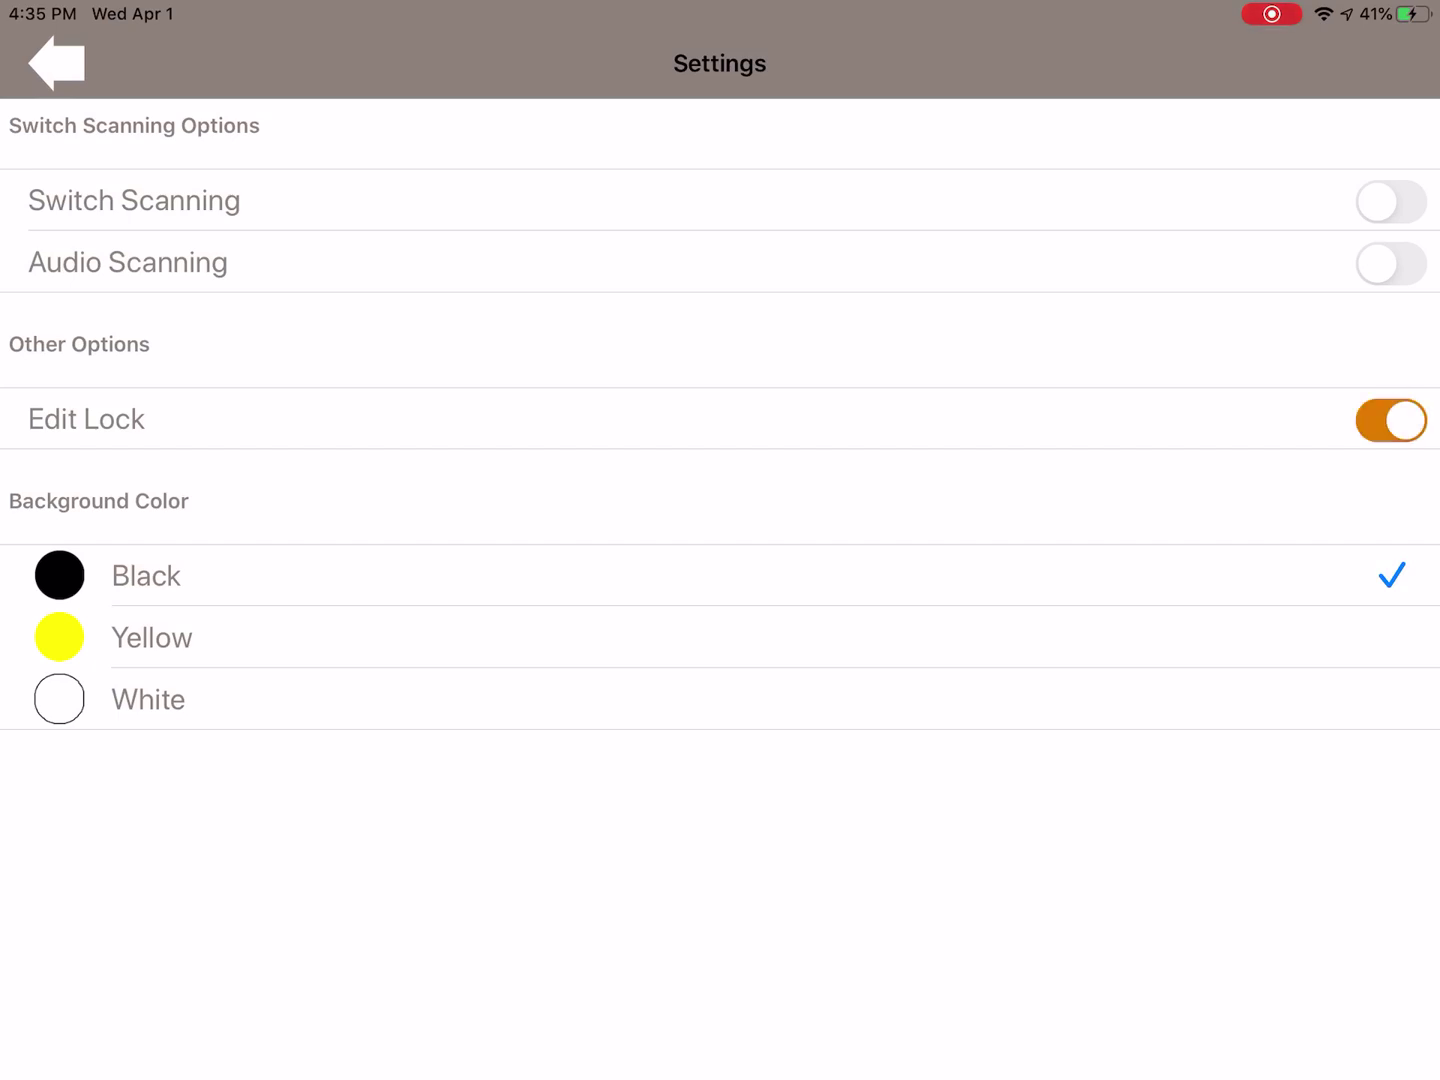
left_click(1390, 420)
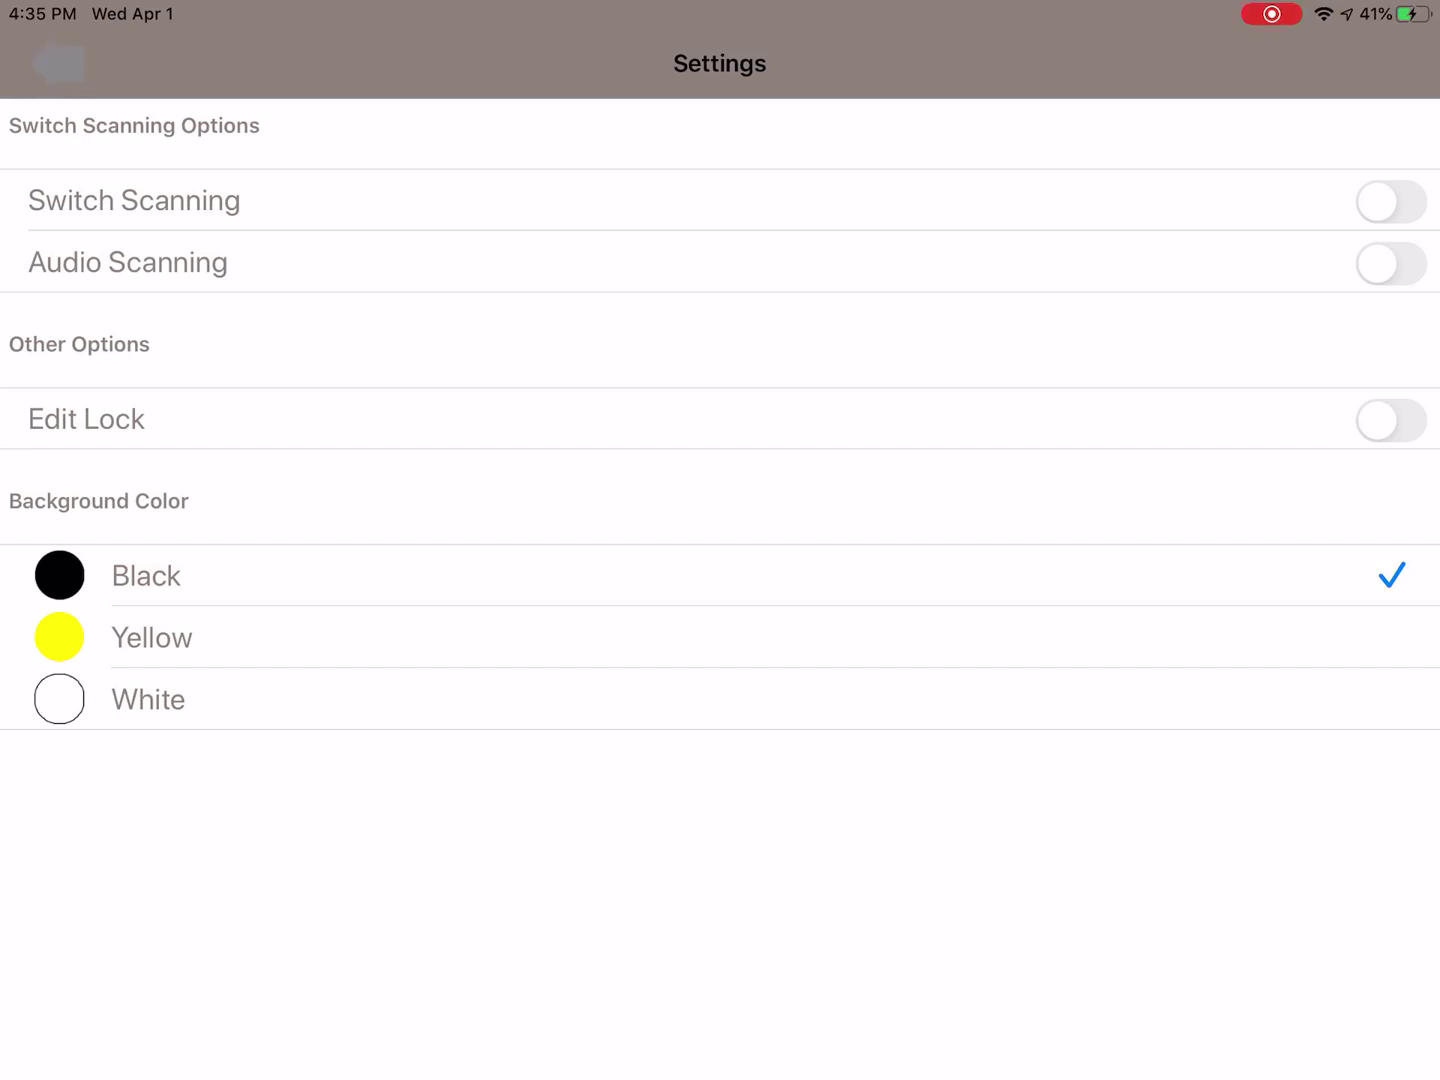
left_click(58, 63)
left_click(136, 165)
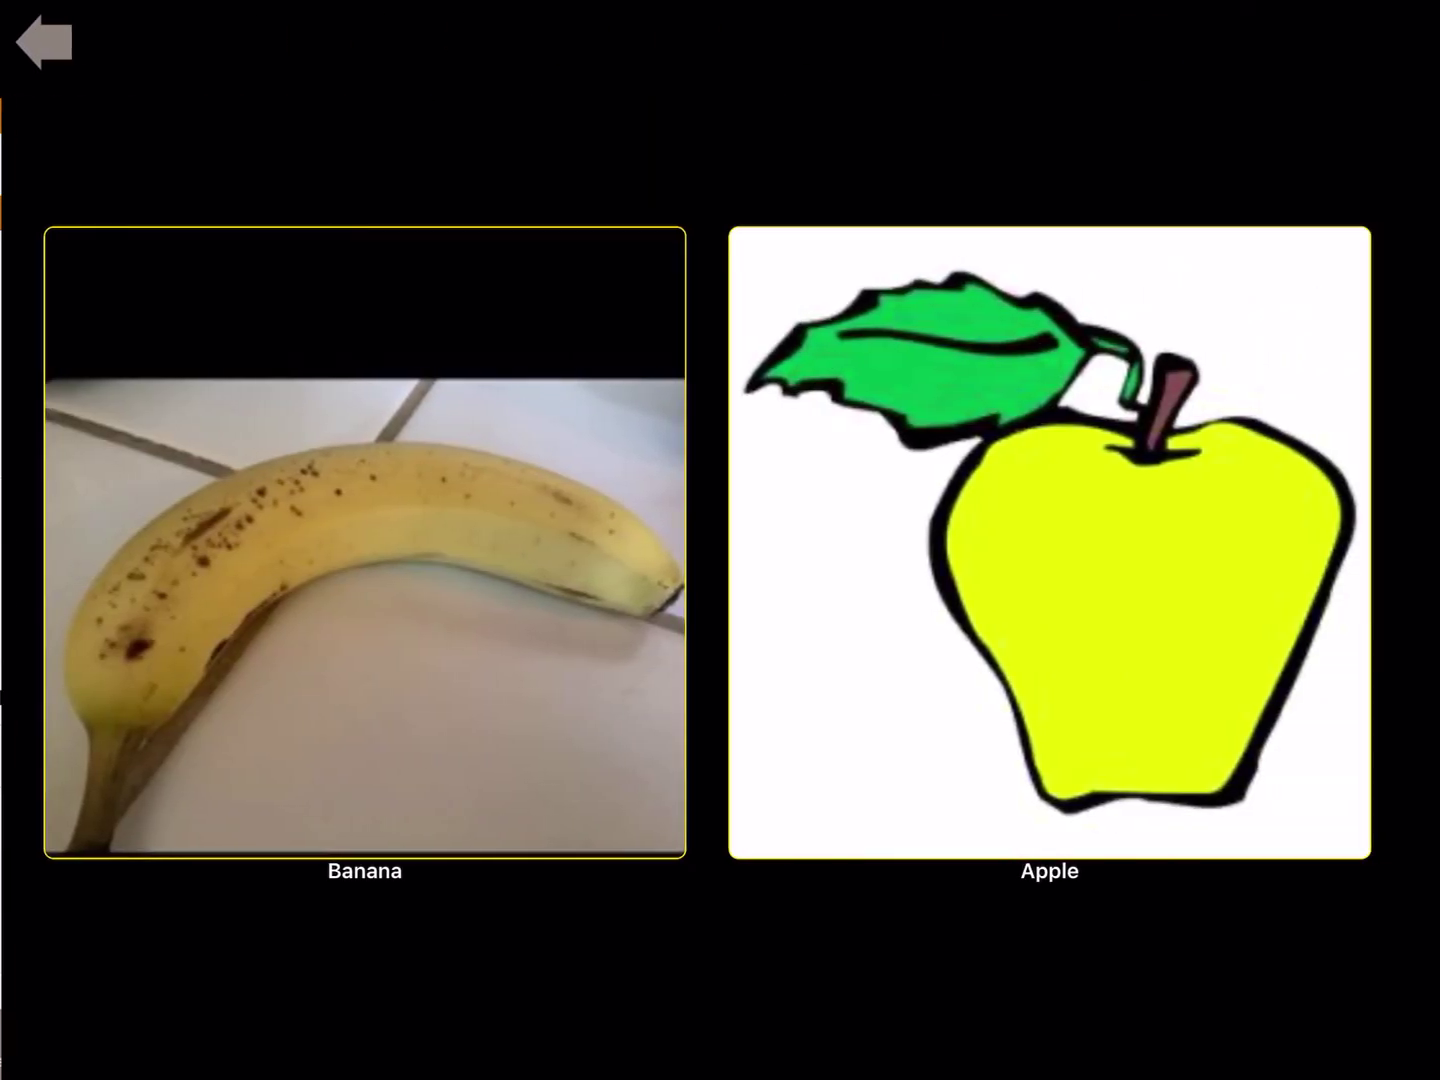